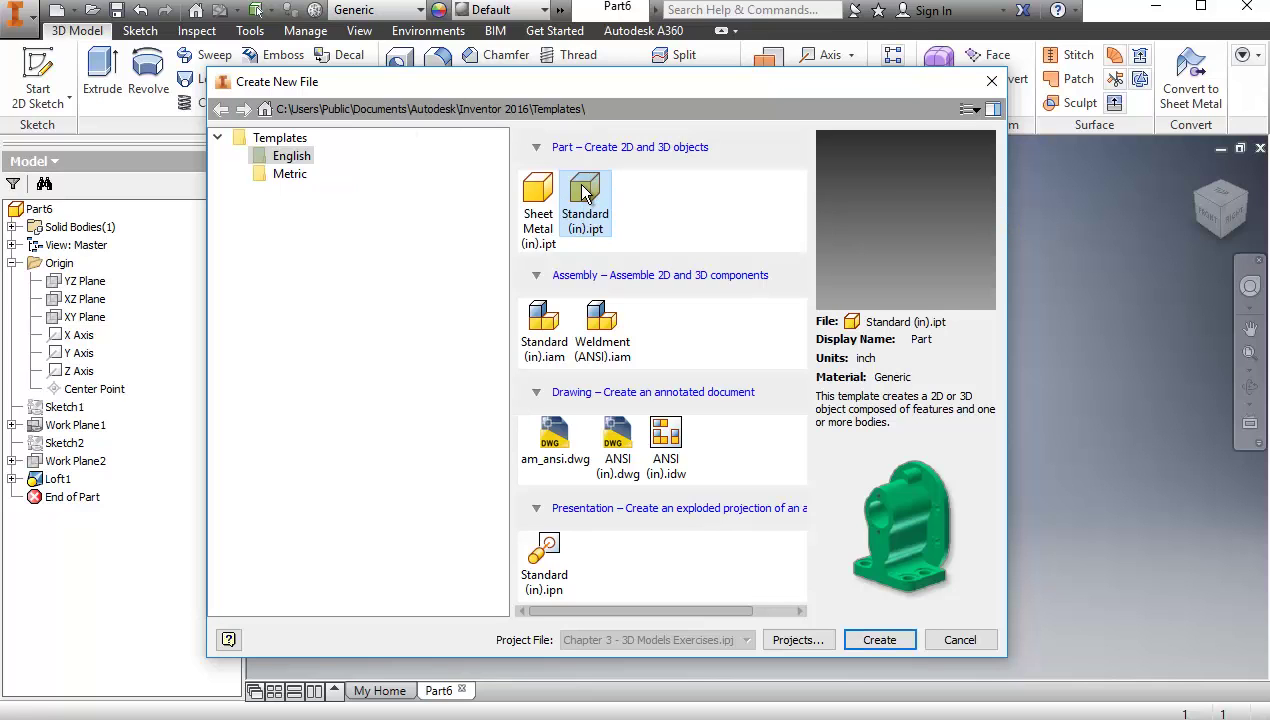
Step: Create a new part from the Standard (in).ipt template and start a 2D sketch on the horizontal XZ origin plane
left_click(885, 640)
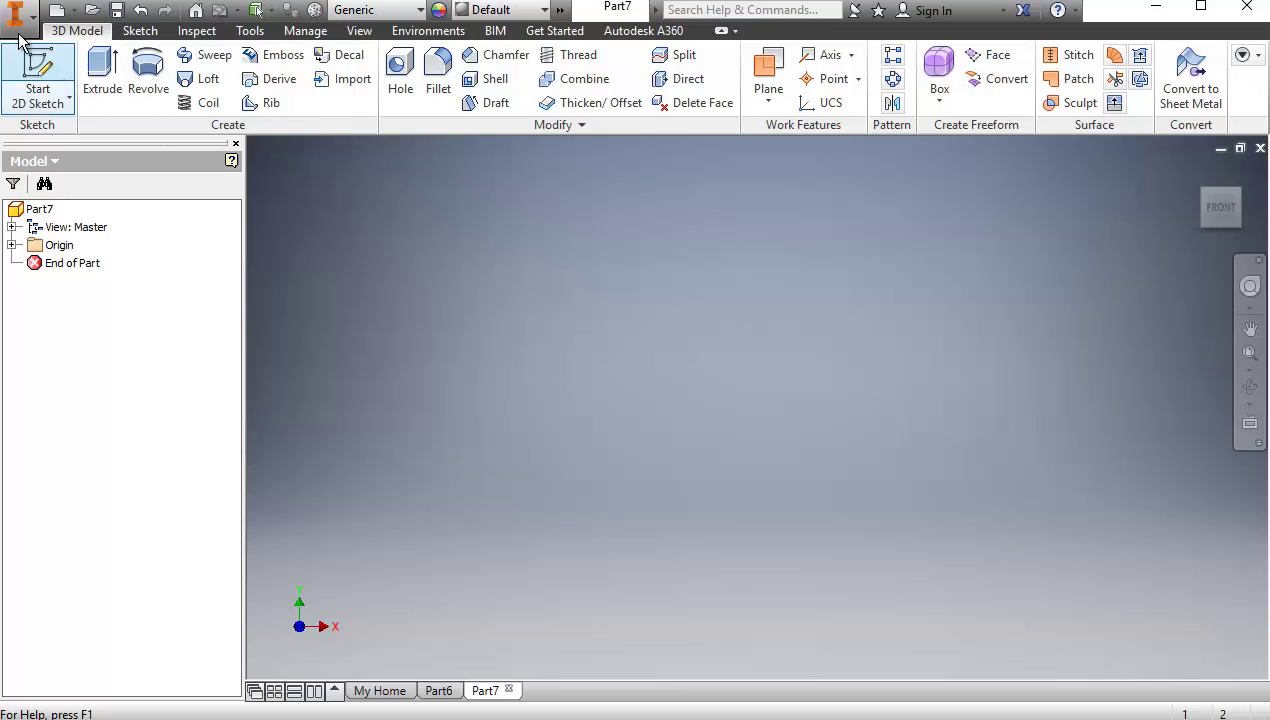
left_click(37, 70)
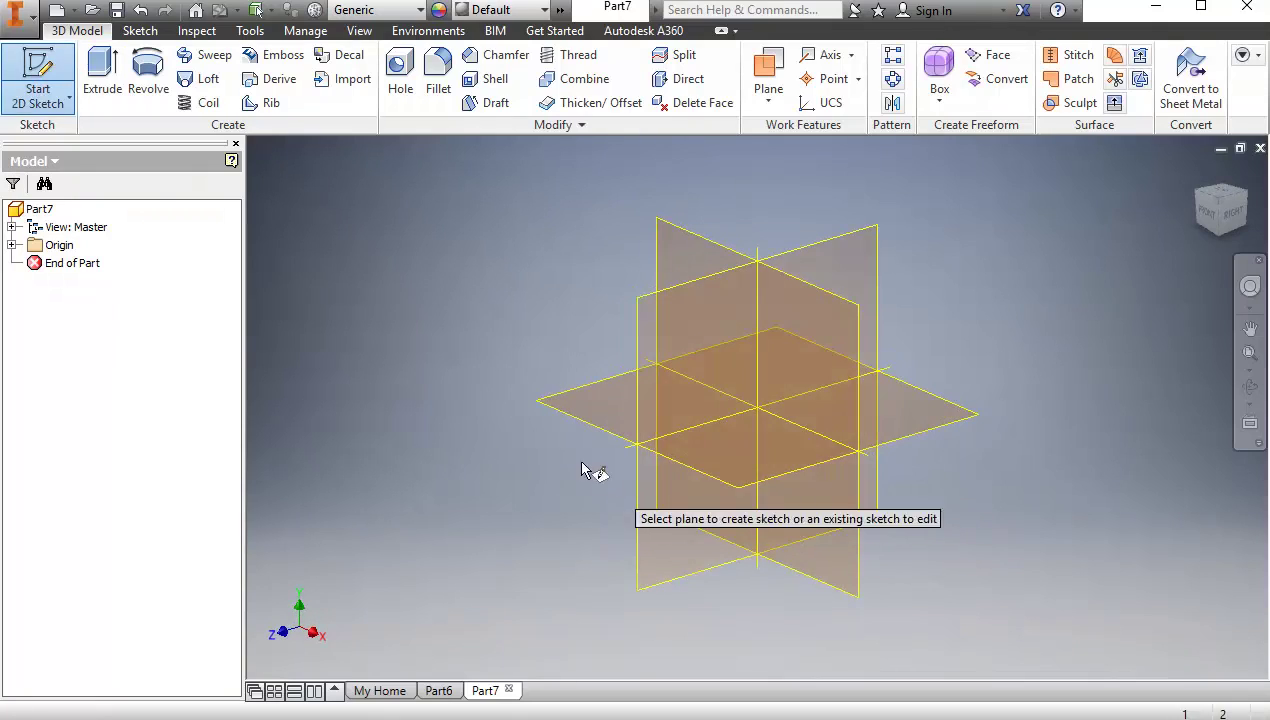
left_click(588, 404)
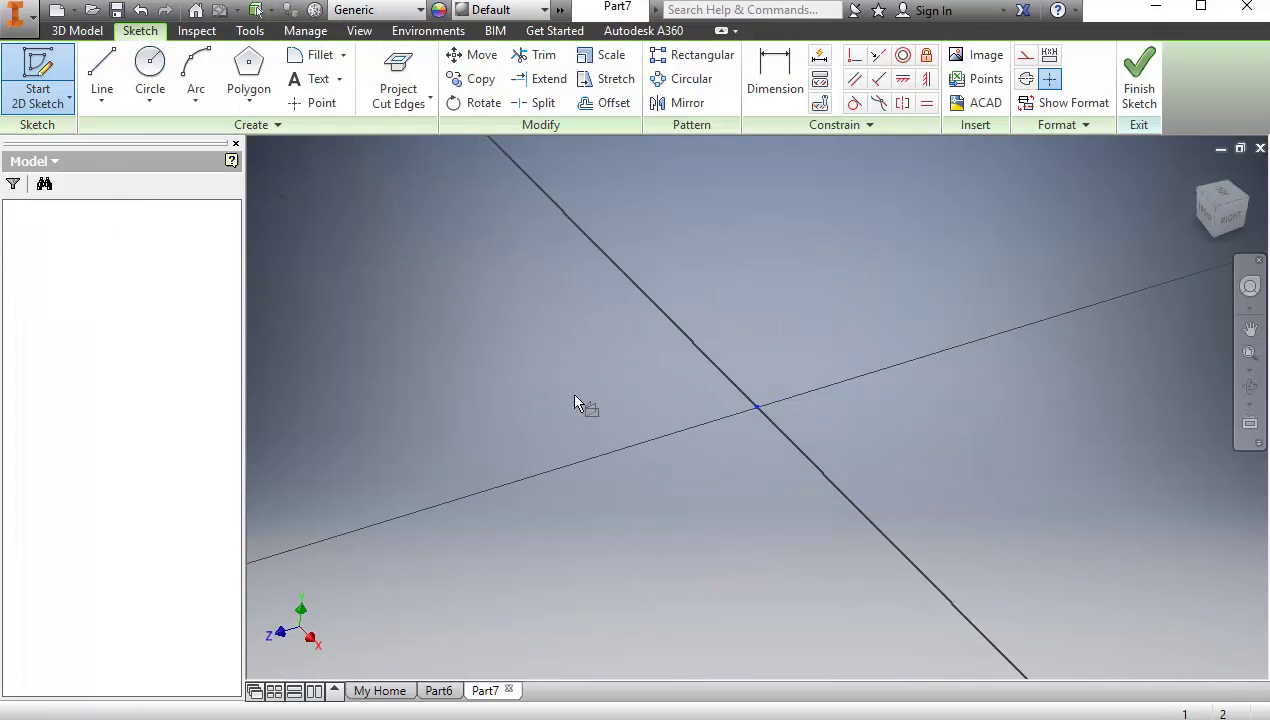
Step: Draw a 3 in diameter circle centred on the origin and finish the sketch
left_click(150, 68)
left_click(757, 407)
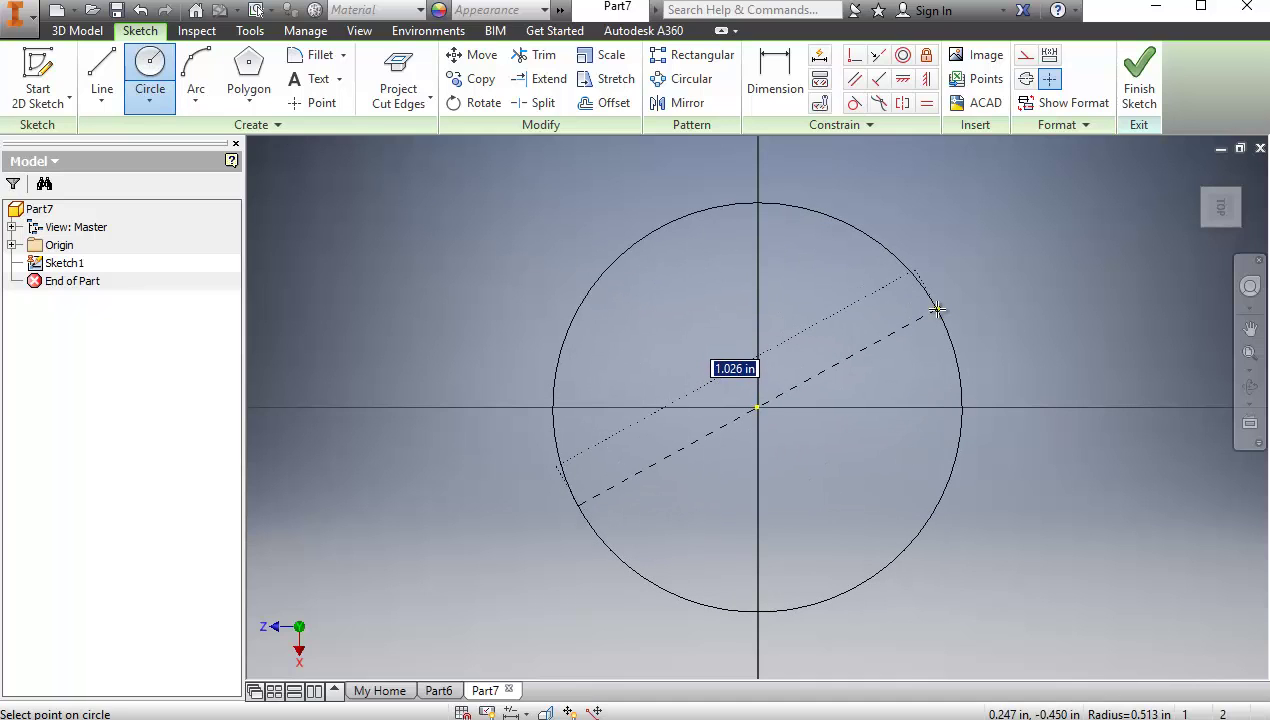
type("3")
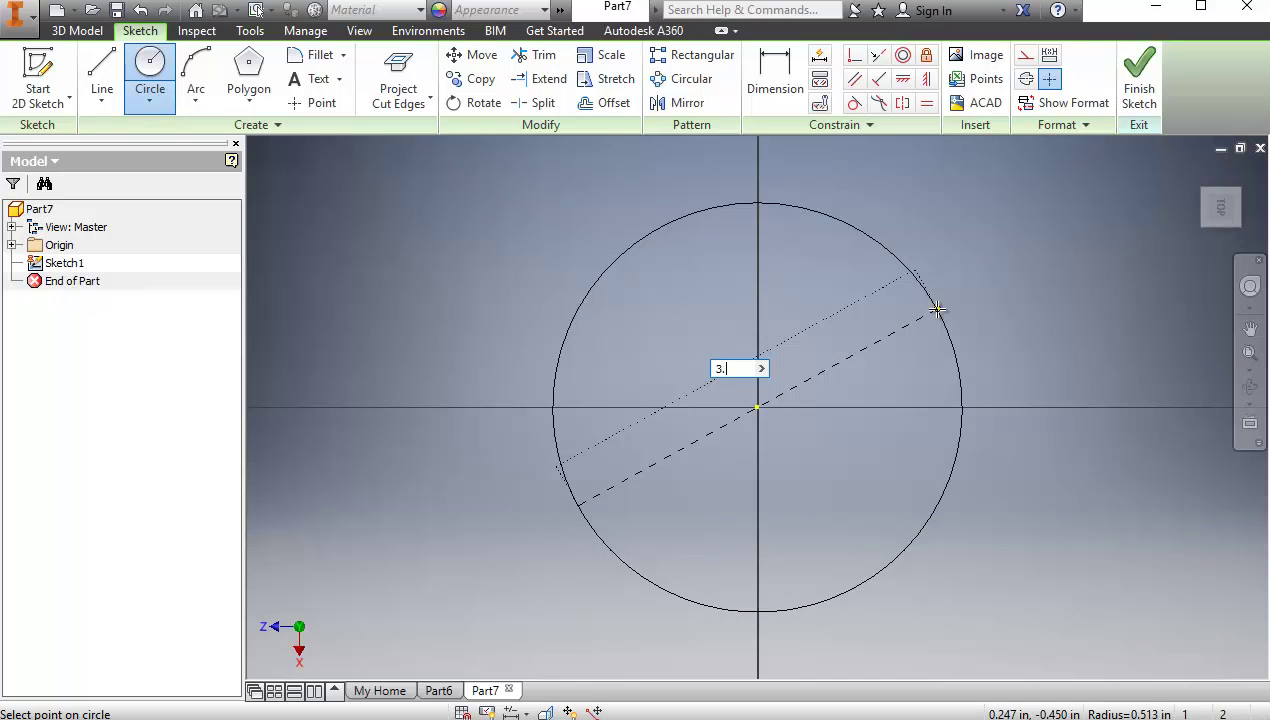
type(".")
key("Return")
scroll(750, 430, "down", 5)
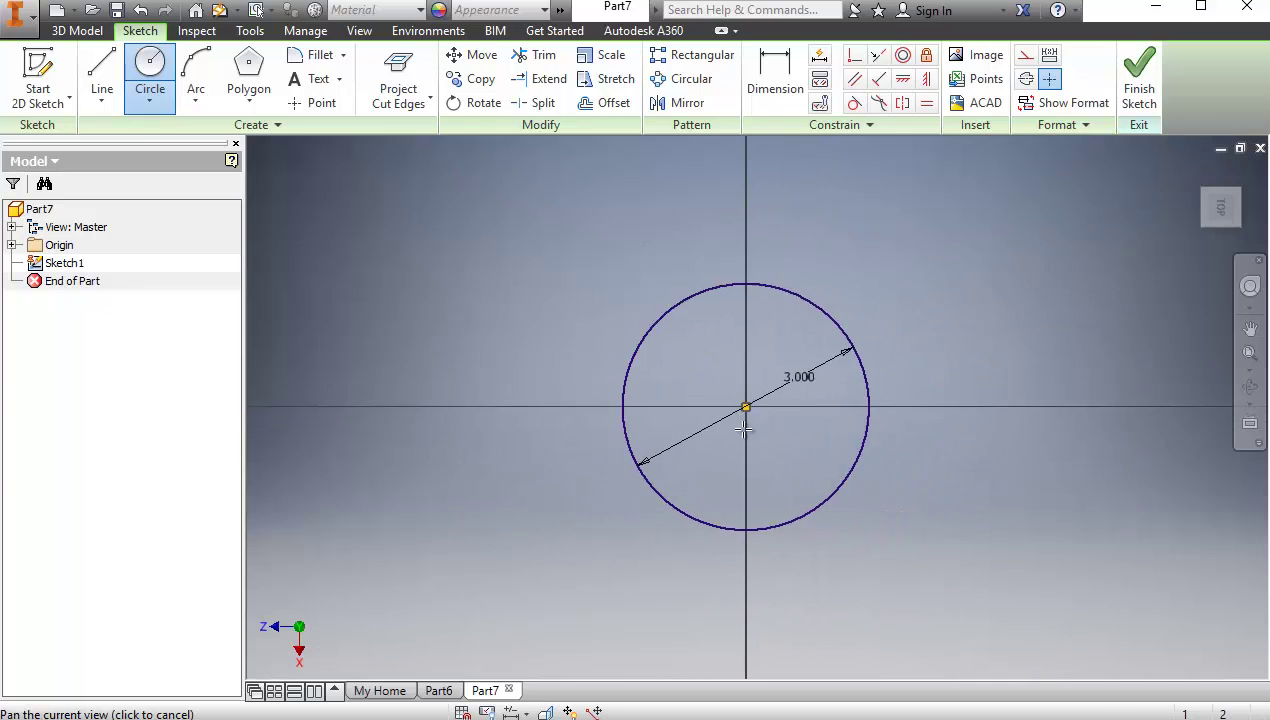
scroll(744, 428, "down", 1)
middle_click_drag(744, 428, 681, 406)
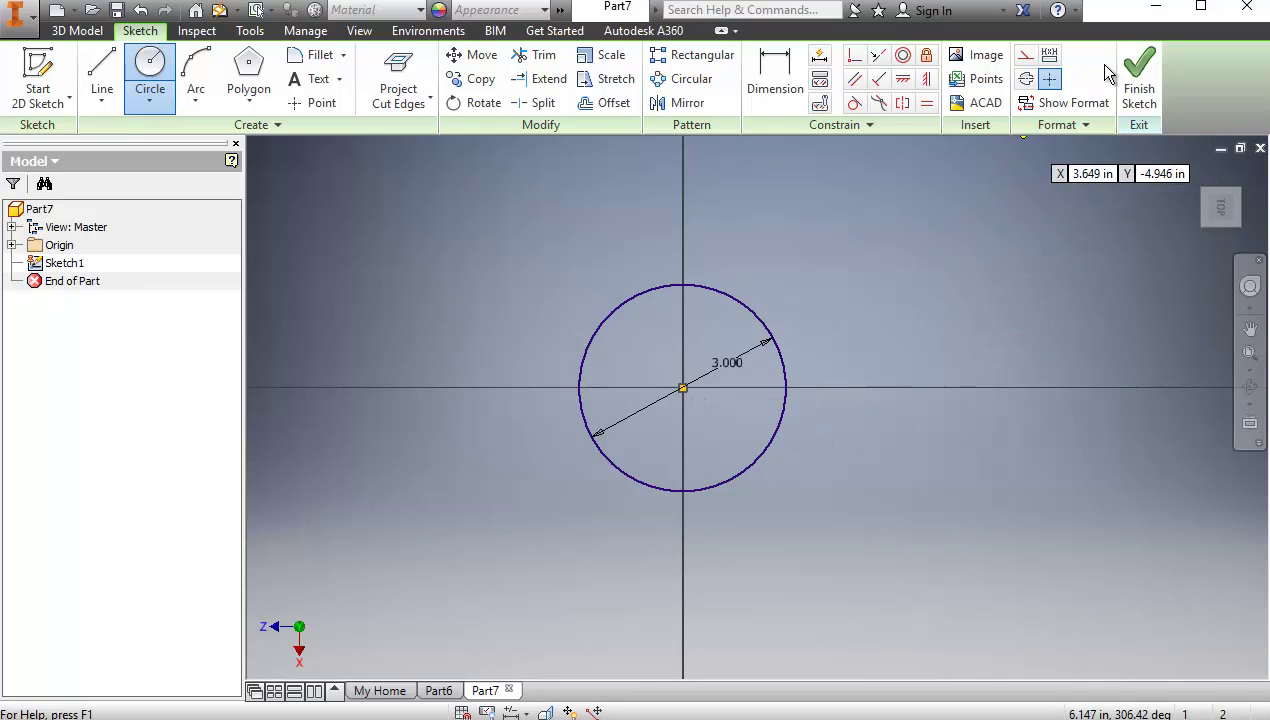
left_click(1139, 78)
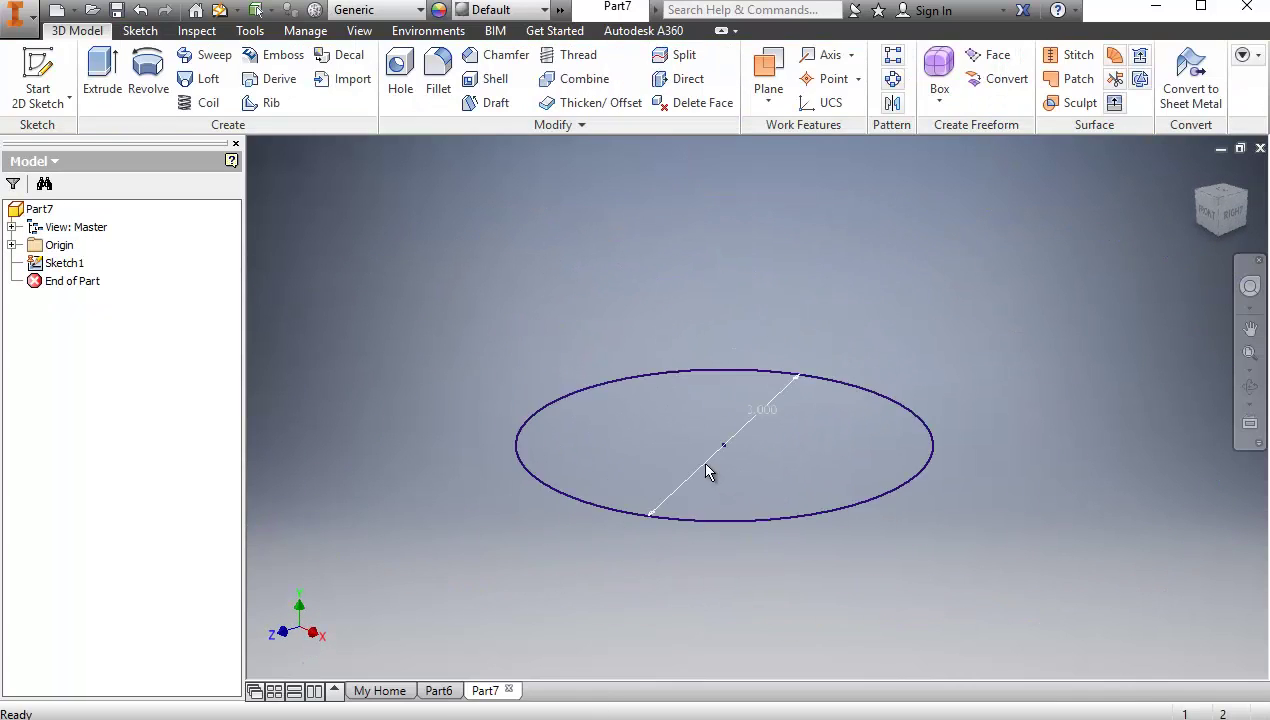
Step: Make the XZ origin plane visible in the model
left_click(12, 245)
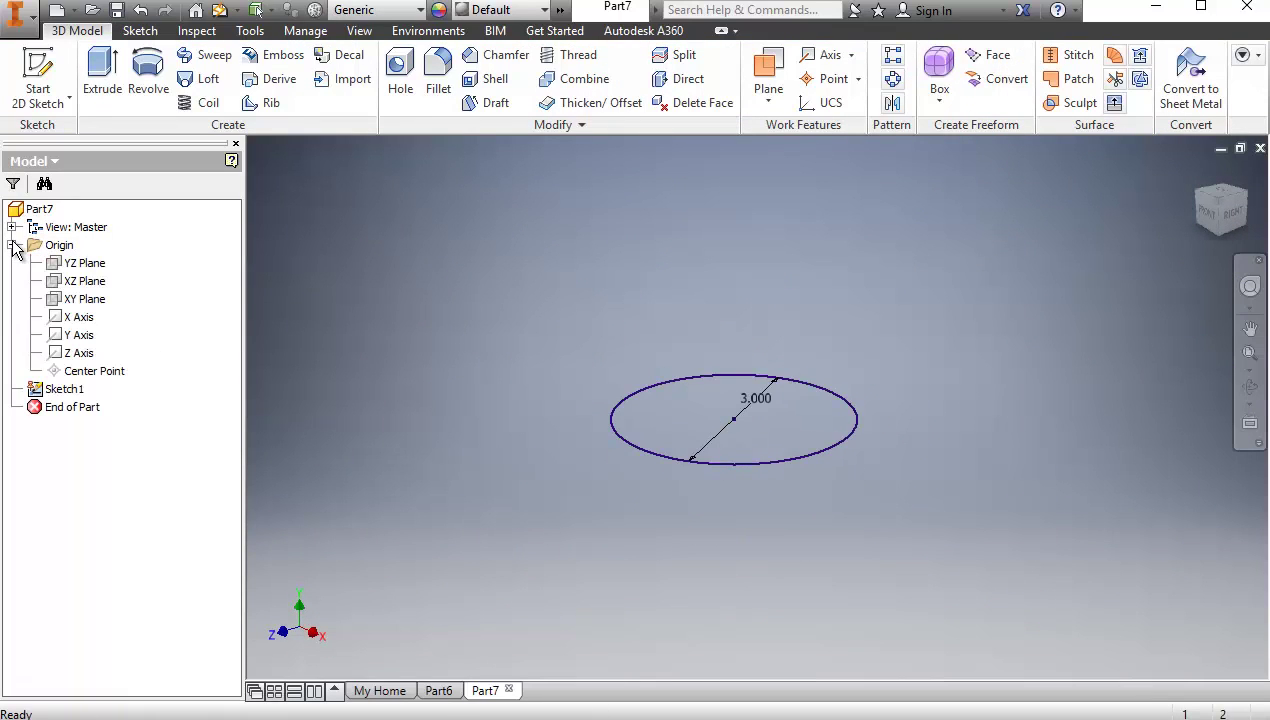
left_click(84, 281)
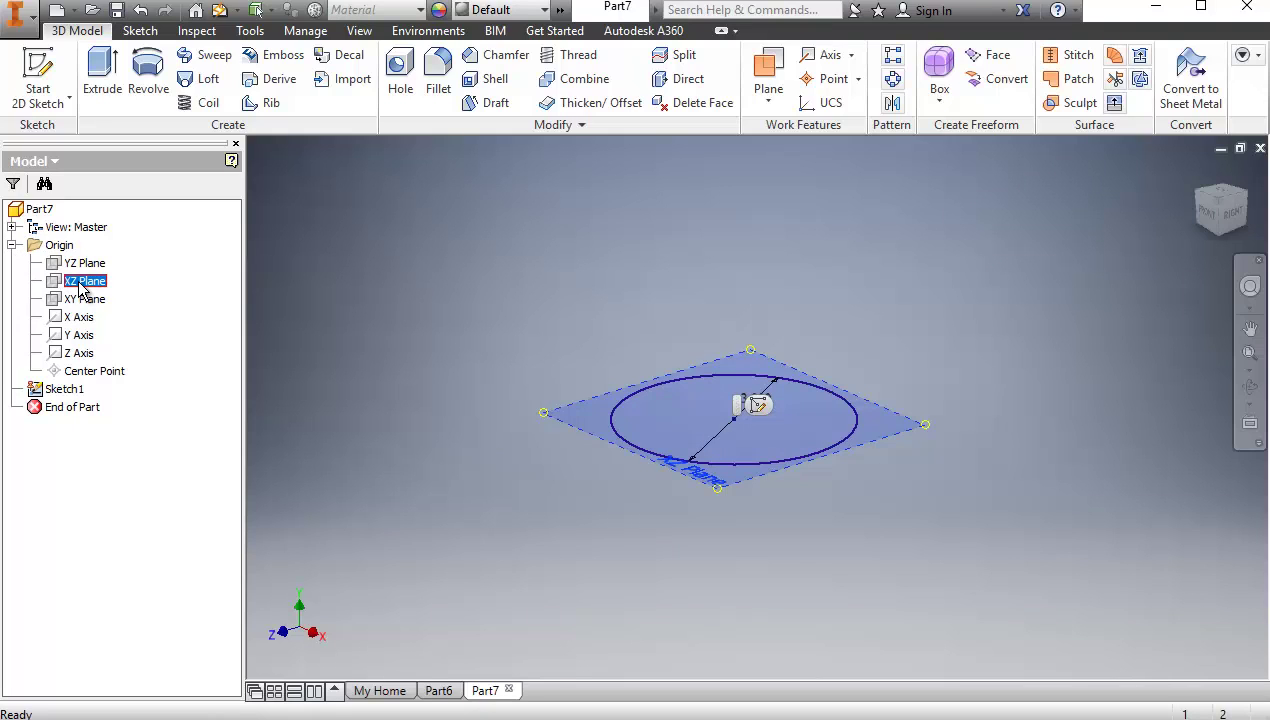
right_click(84, 285)
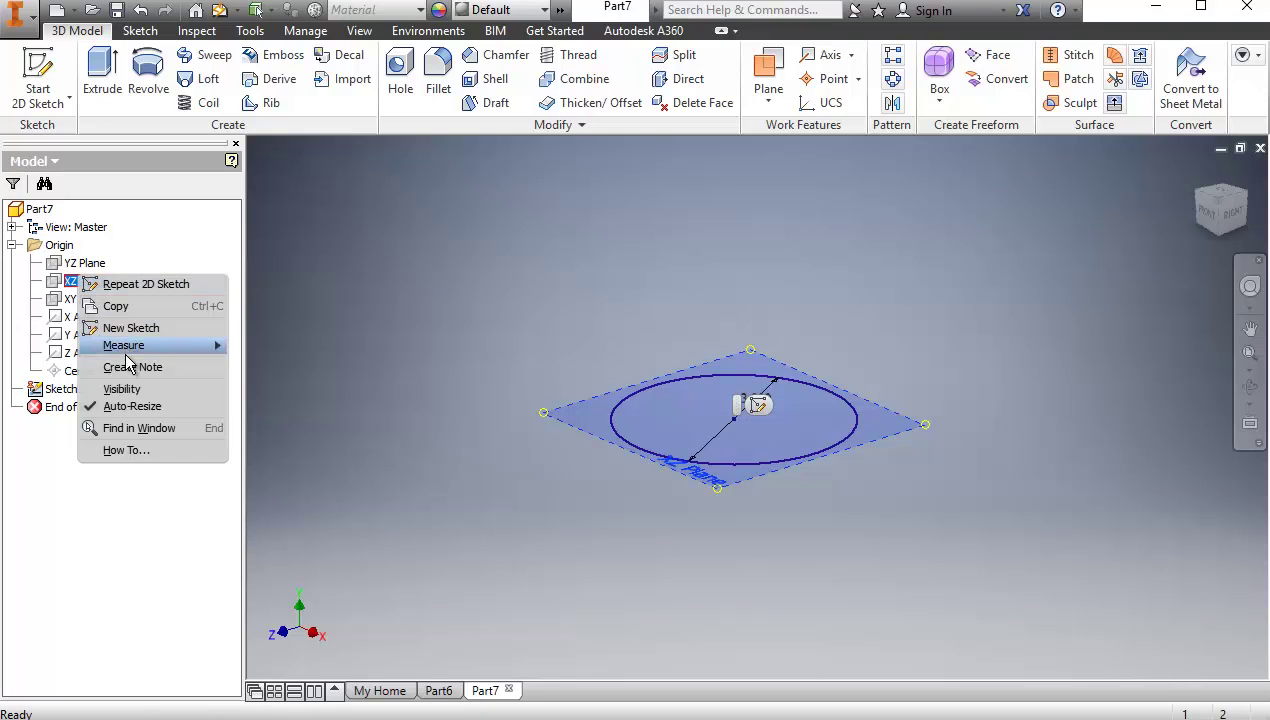
left_click(128, 389)
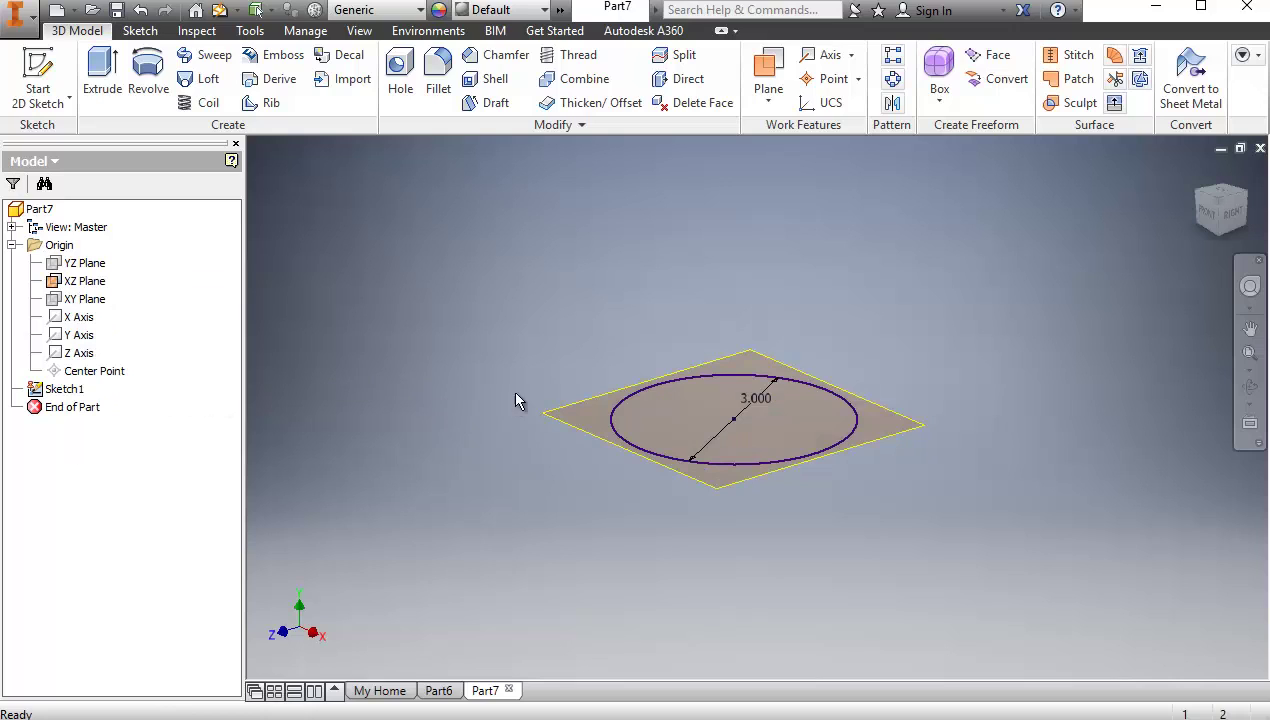
Step: Create a work plane offset 2.0 in above the XZ plane
scroll(530, 357, "up", 3)
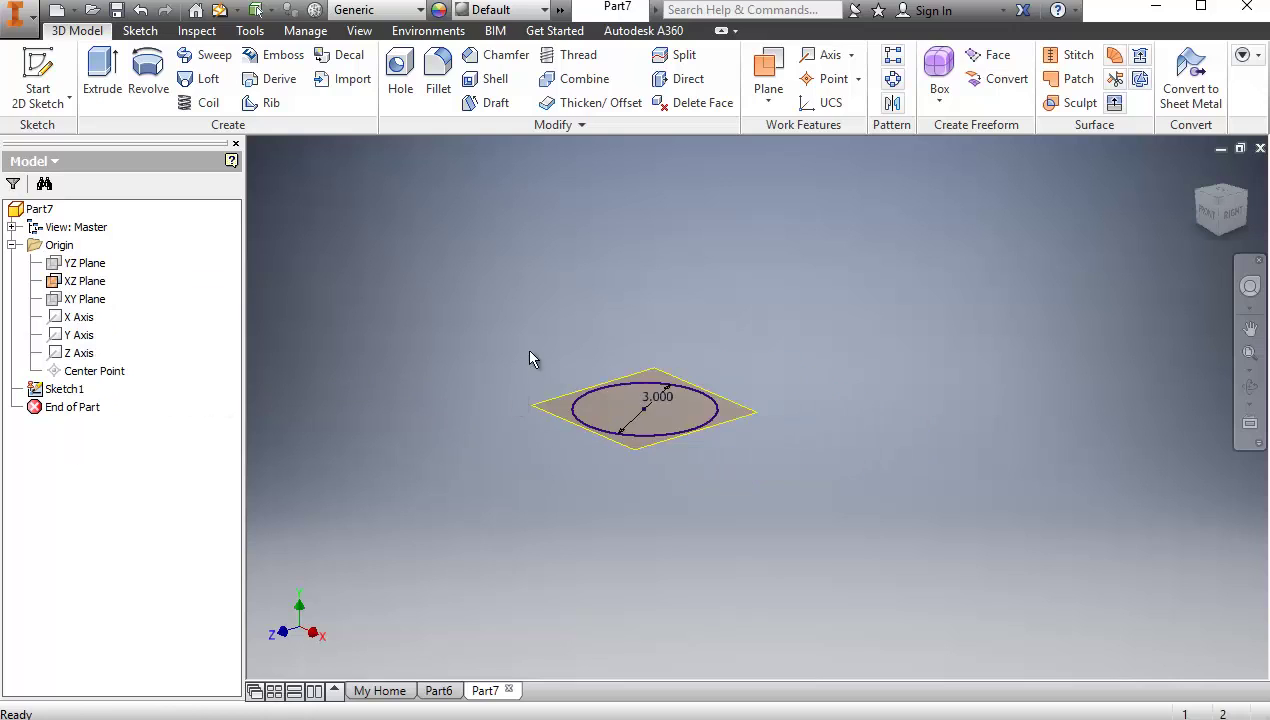
left_click(767, 93)
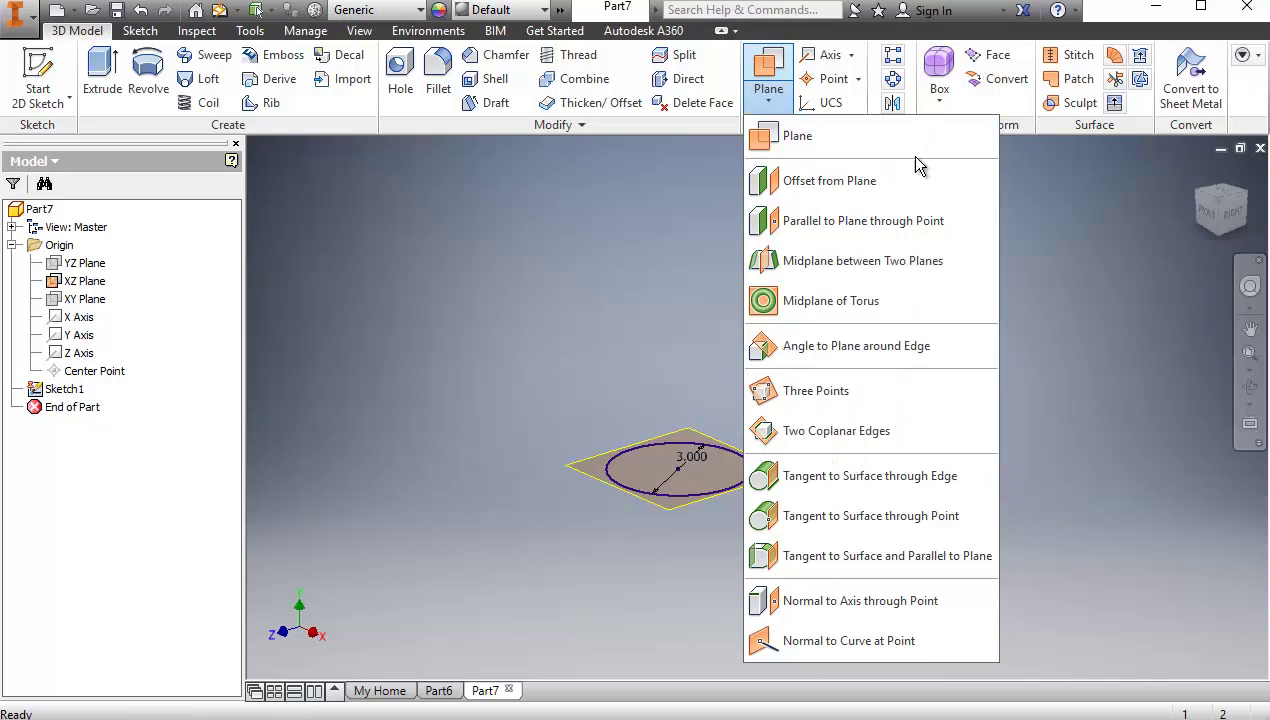
left_click(838, 135)
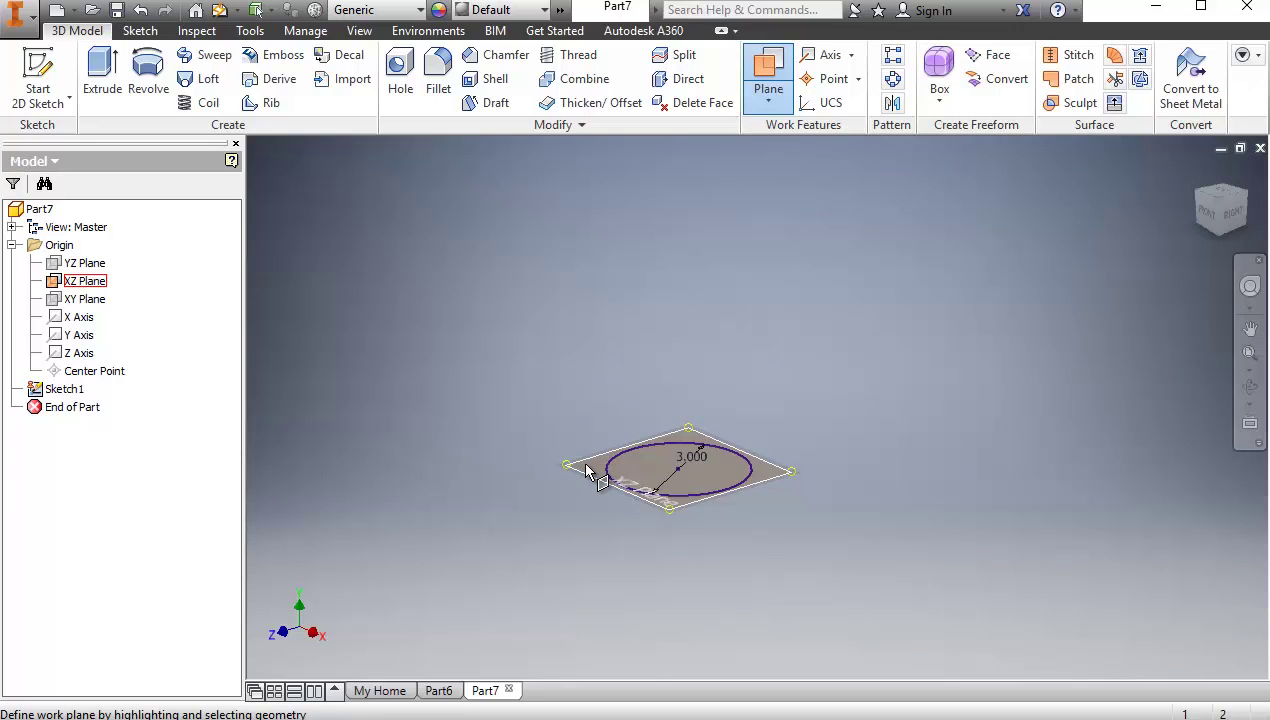
left_click_drag(588, 472, 588, 400)
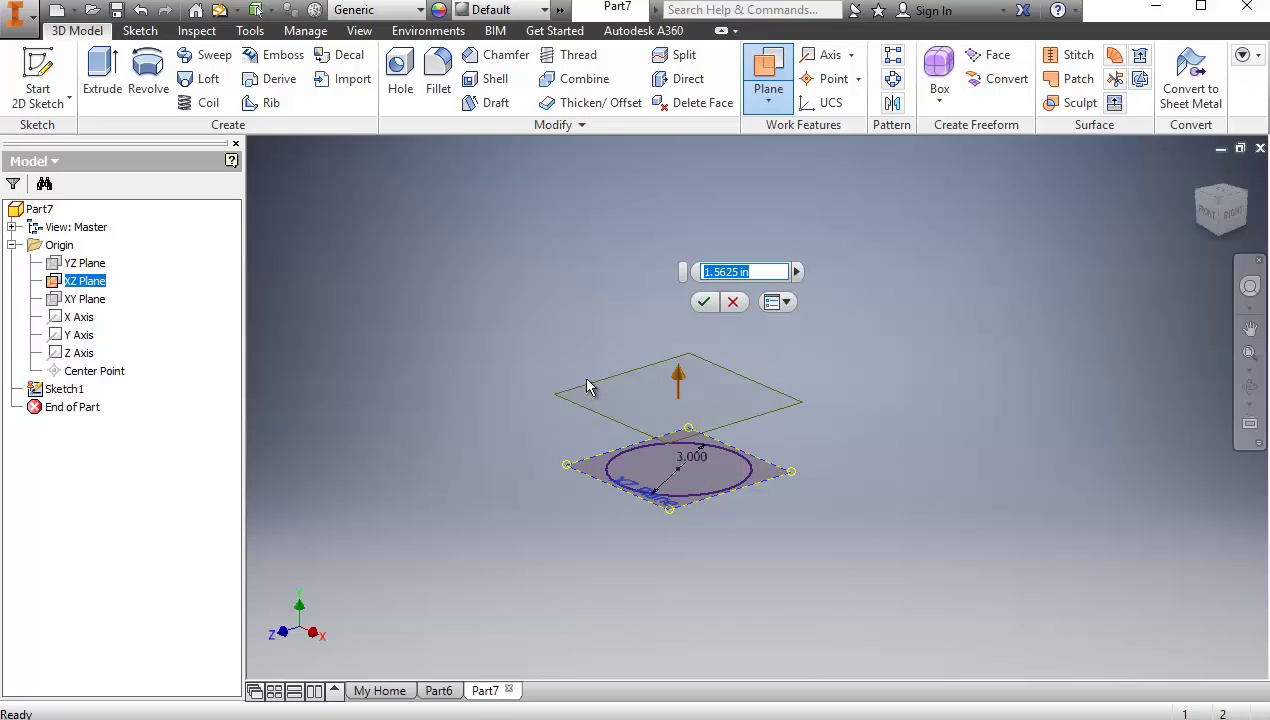
type("2.0")
key("Return")
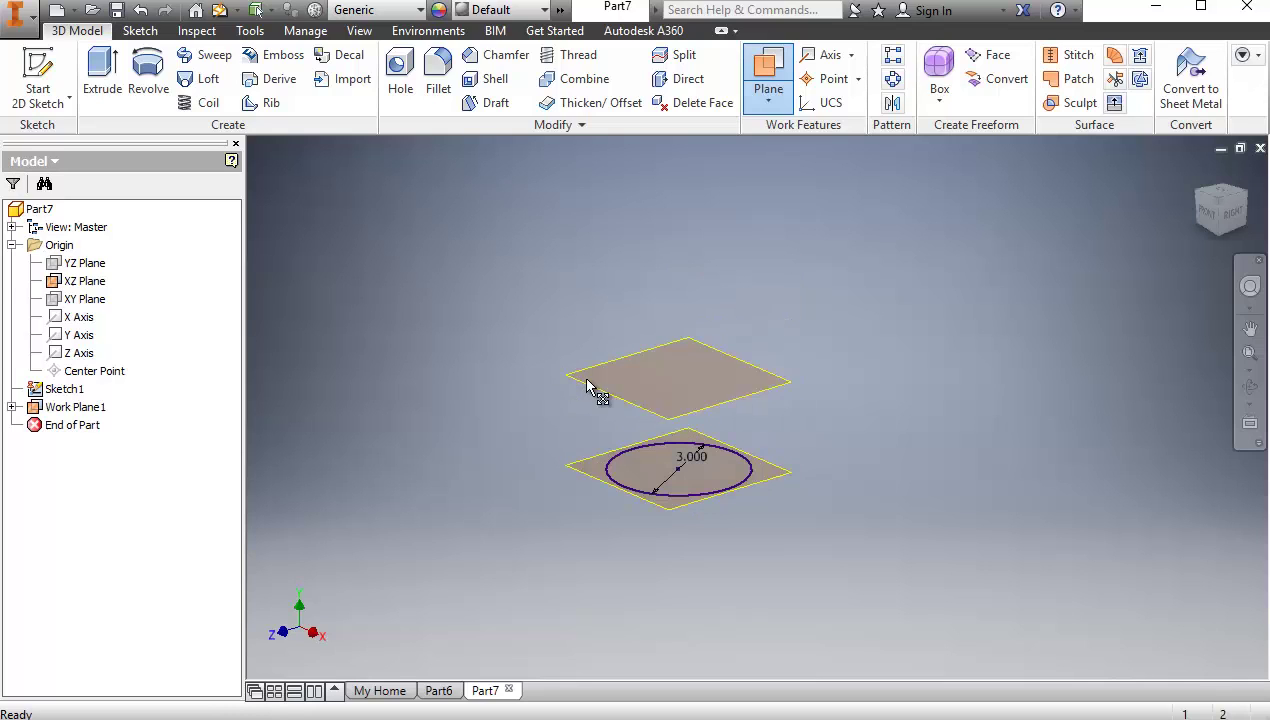
Step: Create a 2D sketch on the work plane above the circle and open it for editing
middle_click_drag(505, 391, 434, 434)
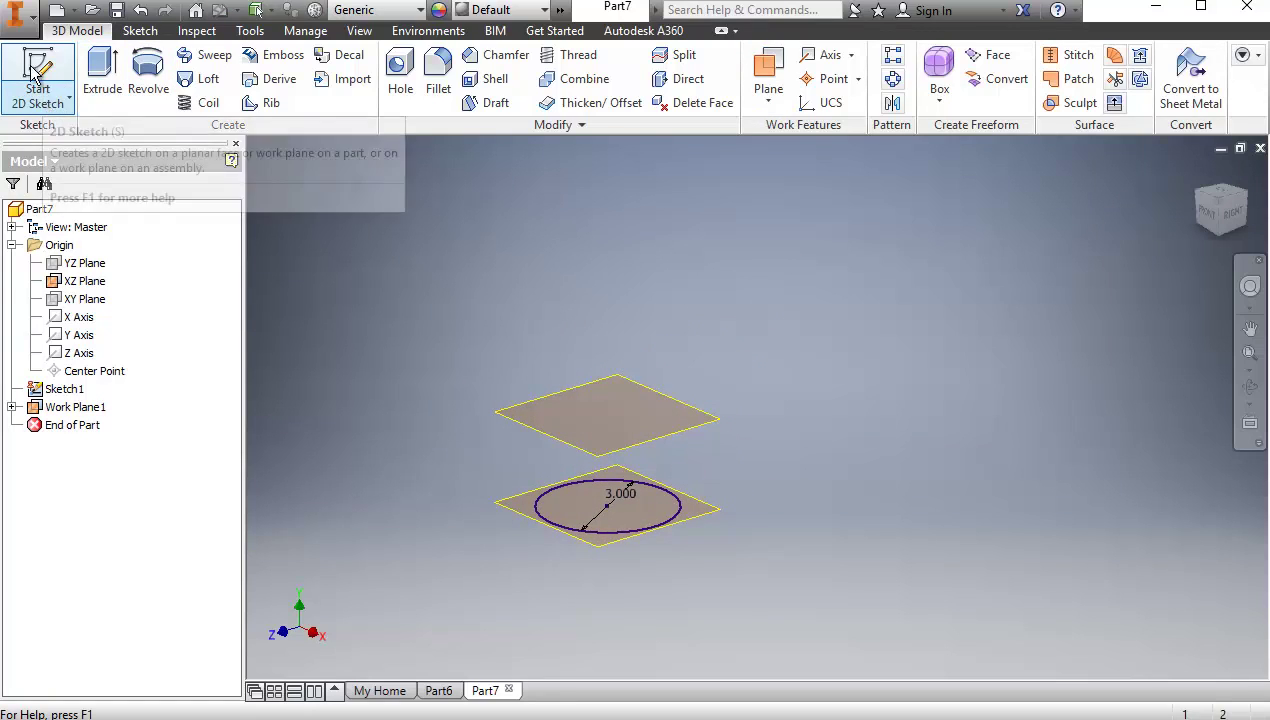
left_click(45, 108)
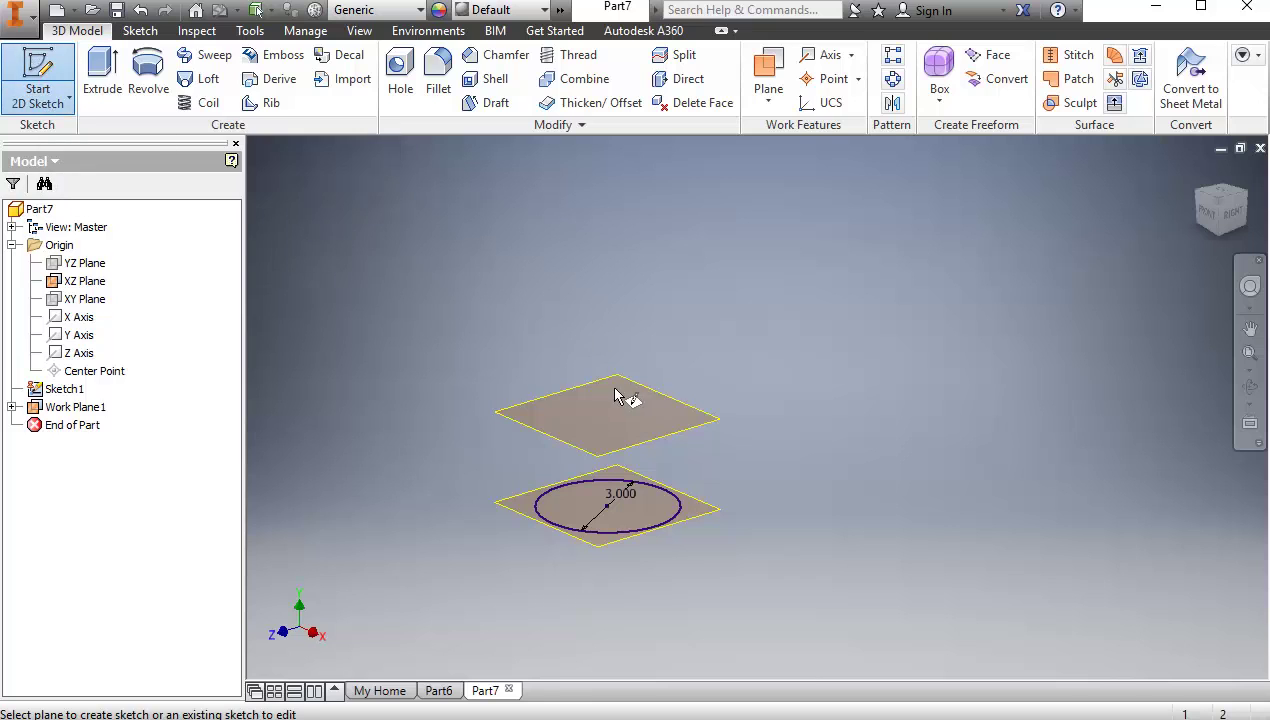
left_click(550, 397)
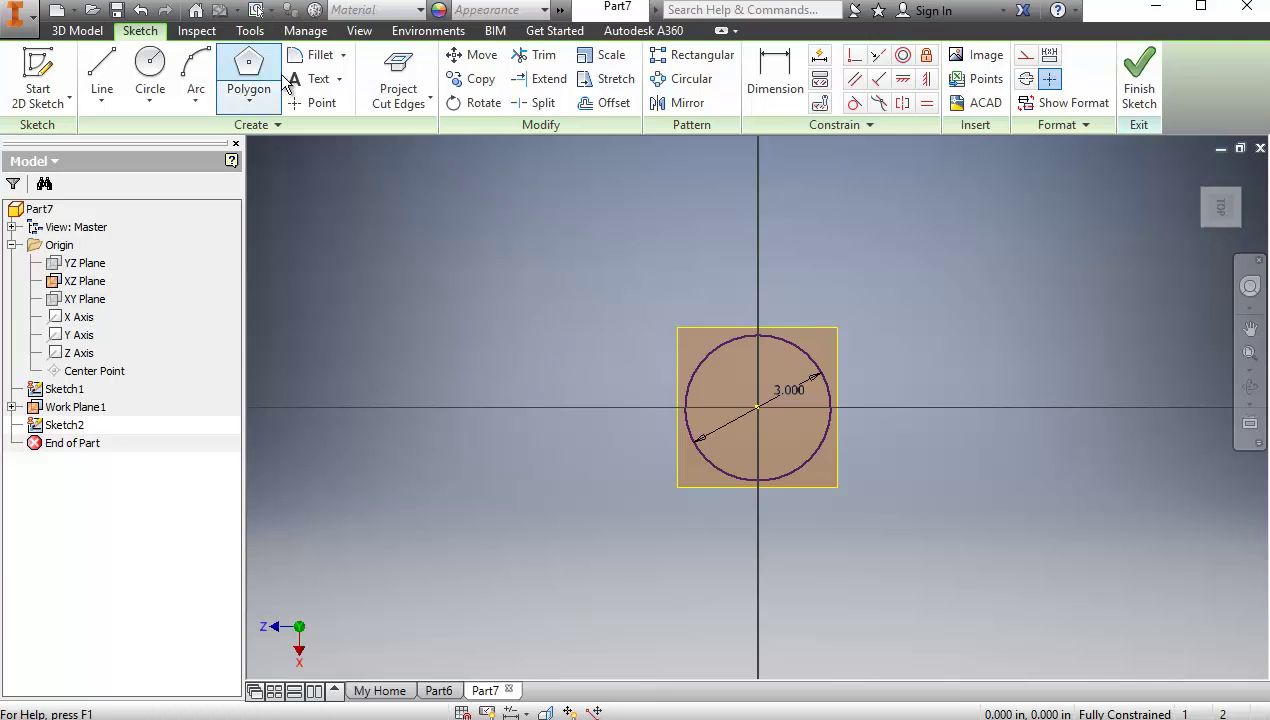
left_click(39, 66)
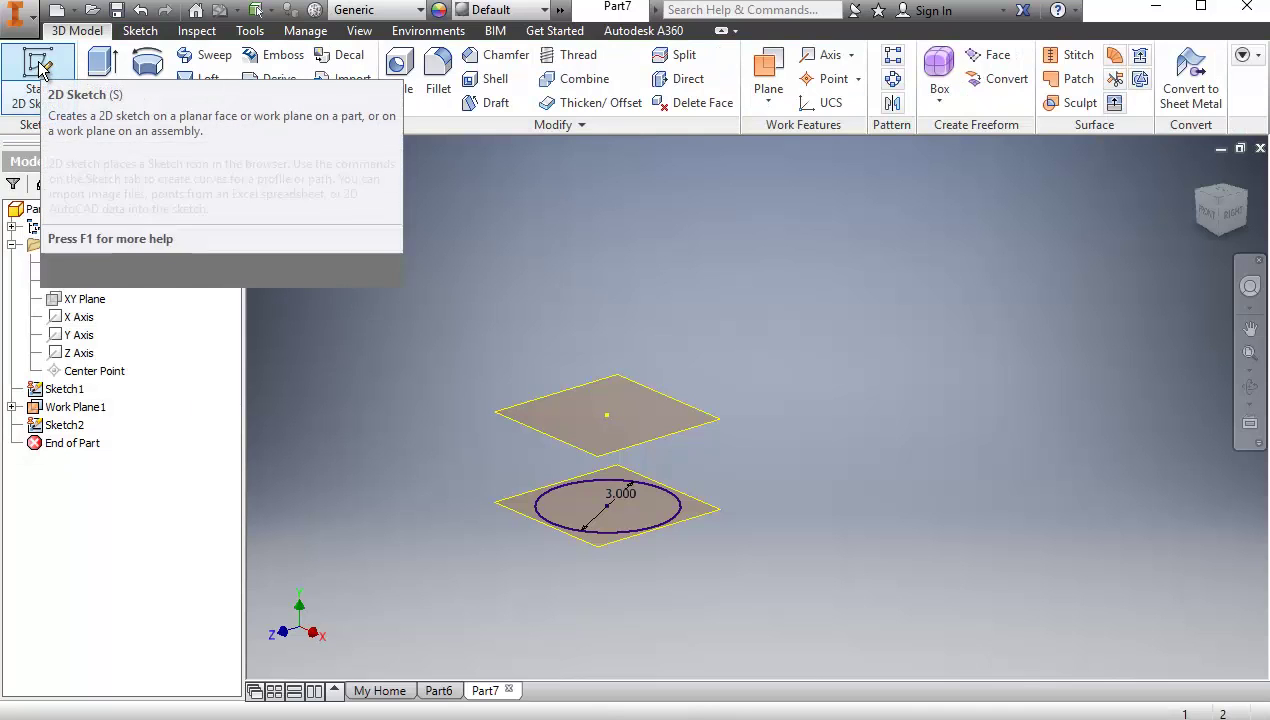
double_click(66, 425)
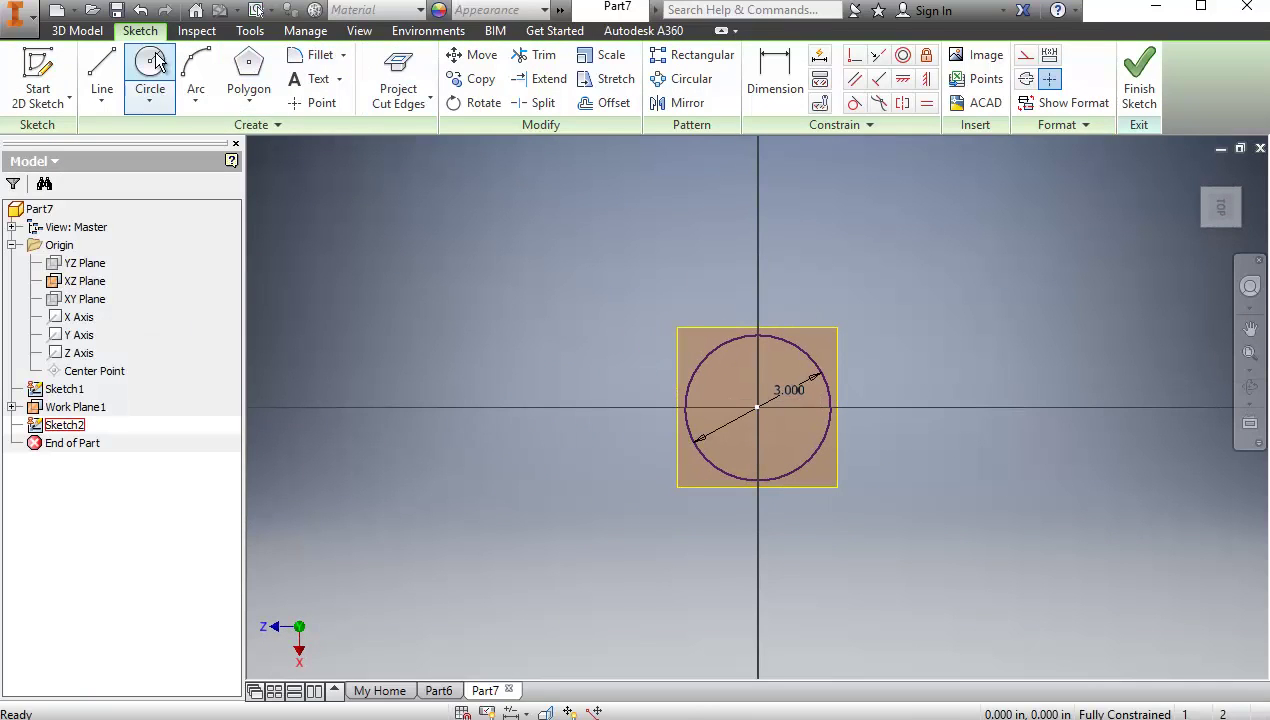
Step: Draw a two-point center rectangle of 1.50 by 1.50 in at the origin and finish the sketch
left_click(249, 96)
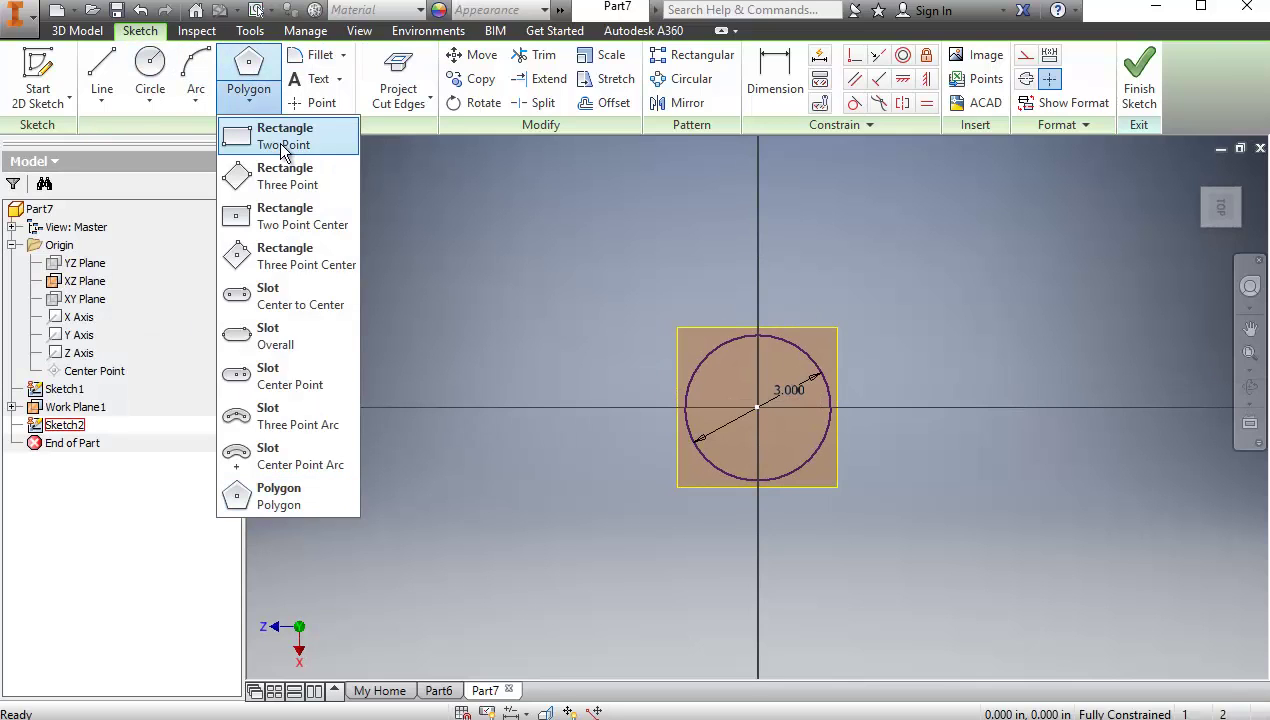
left_click(273, 216)
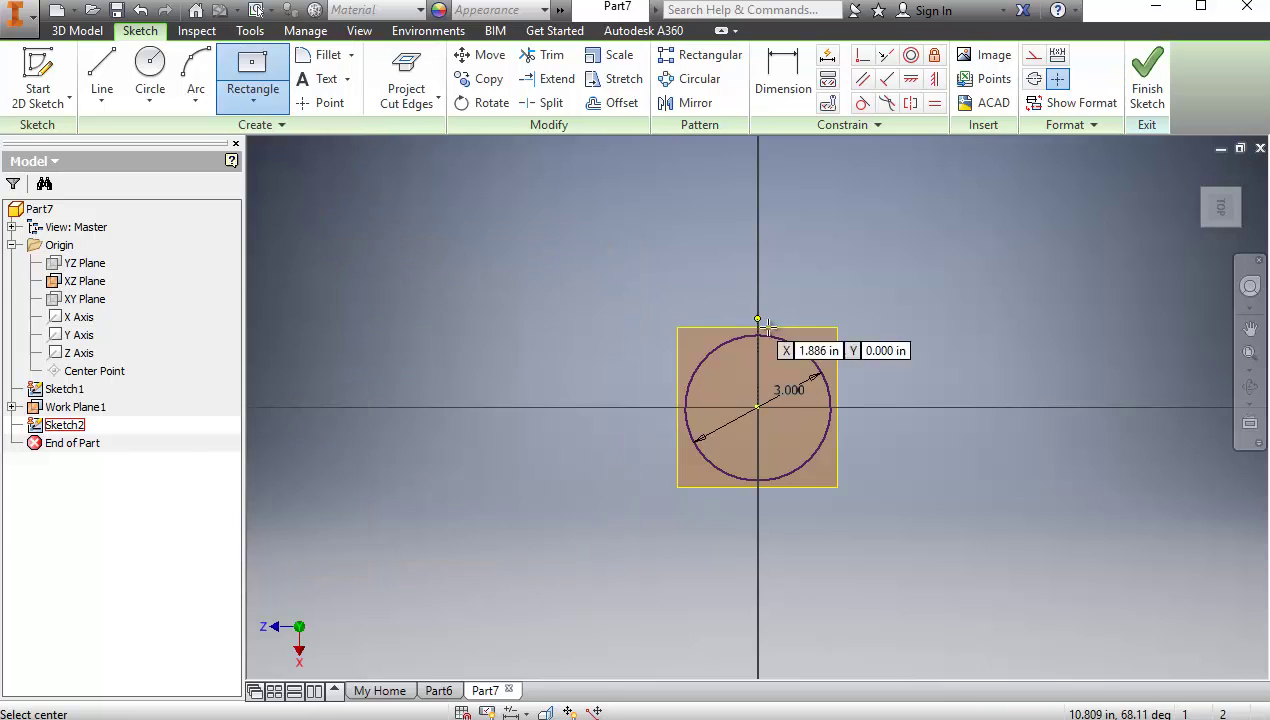
left_click(759, 407)
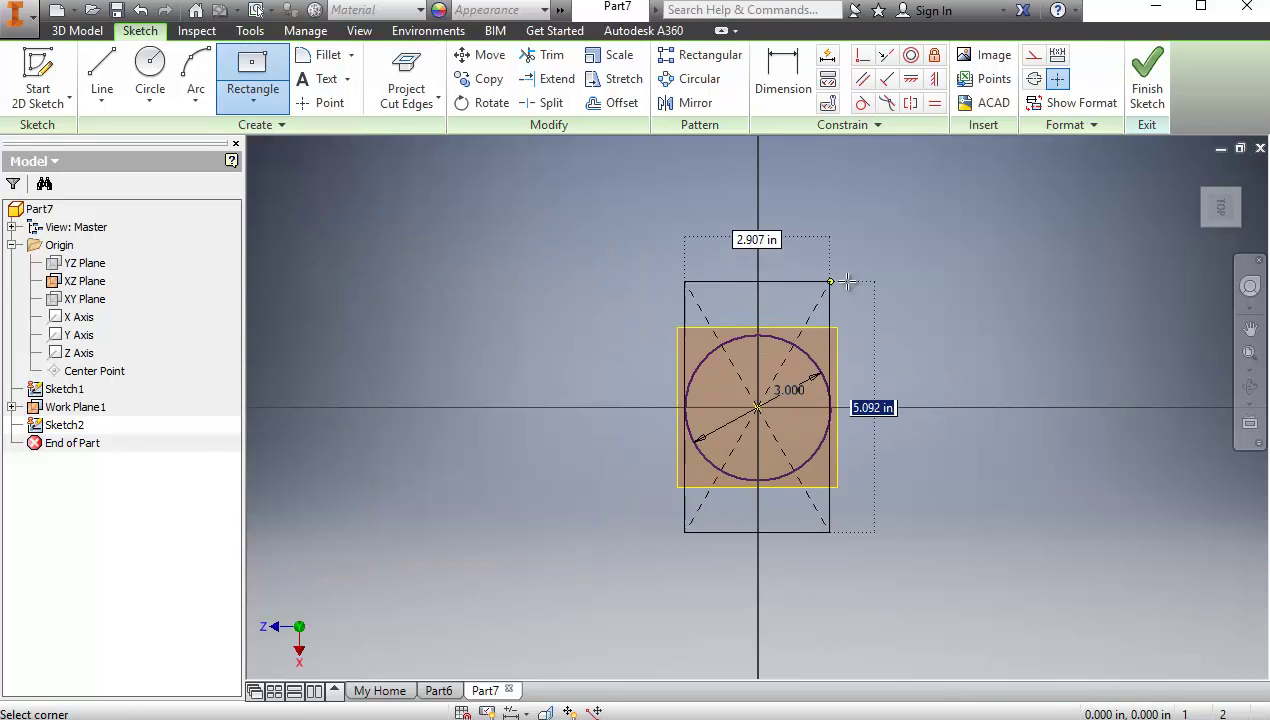
type("1")
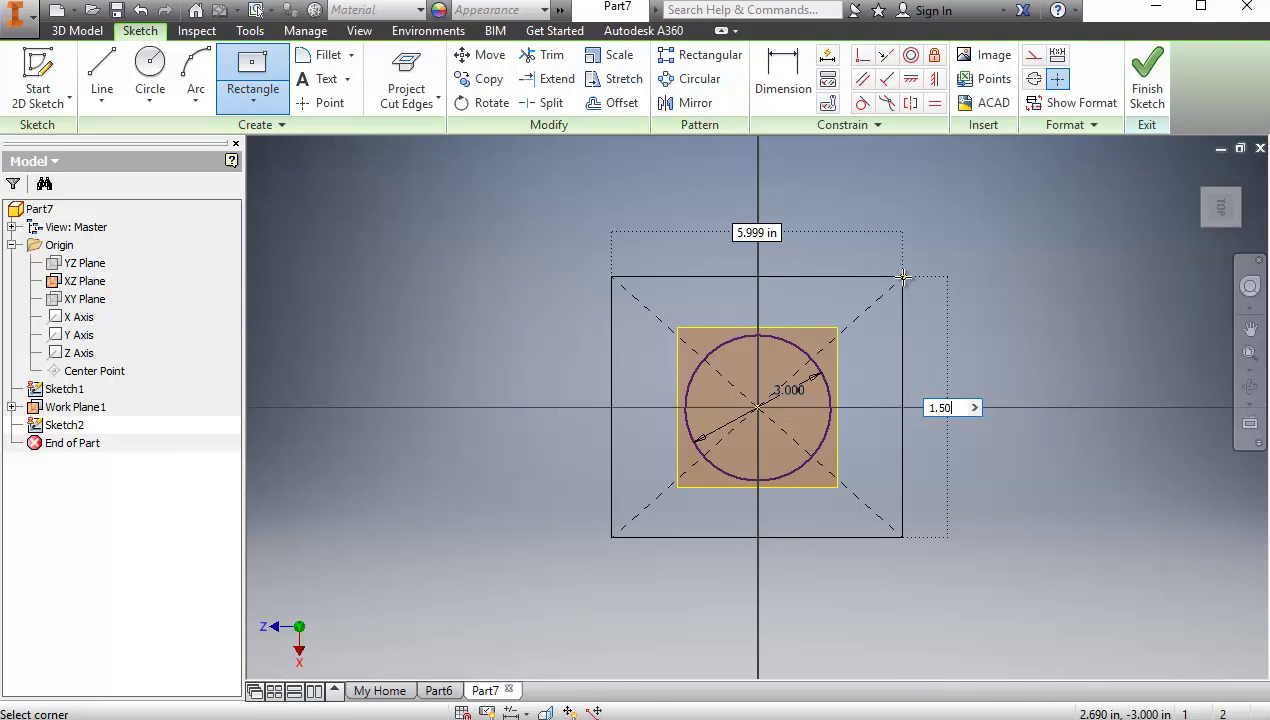
type(".50")
key("Tab")
type("1")
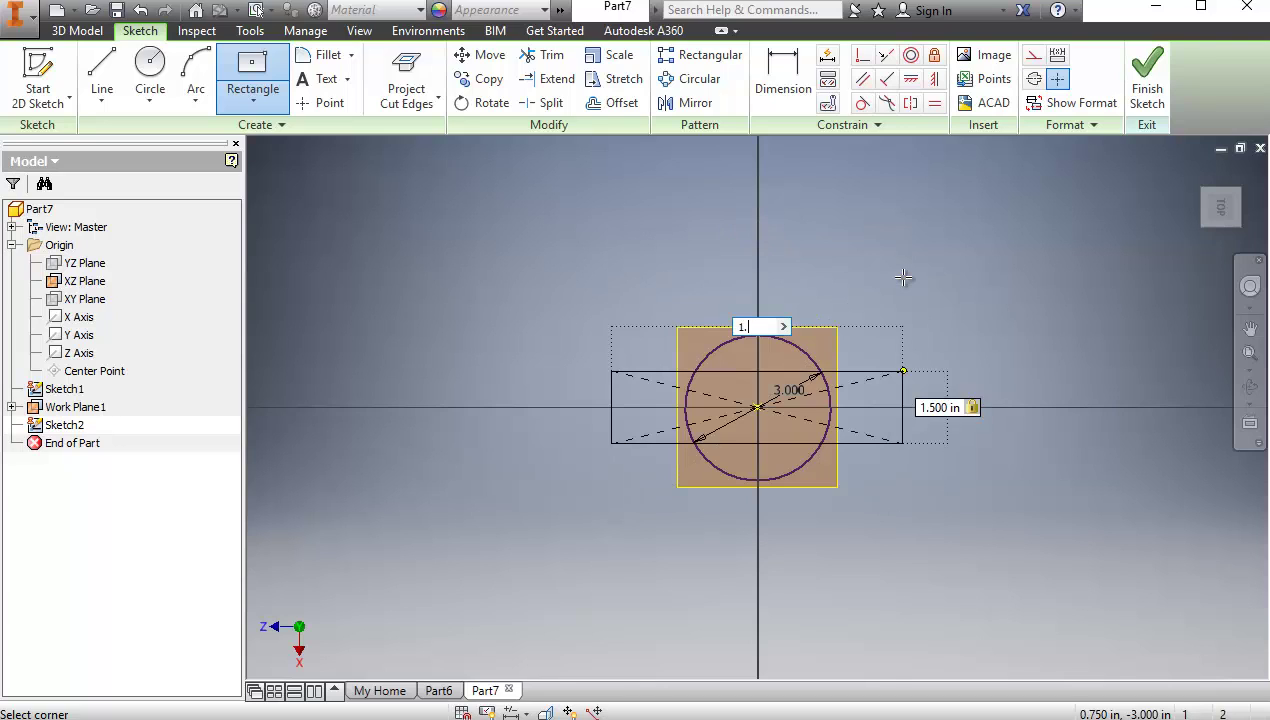
type(".50")
key("Tab")
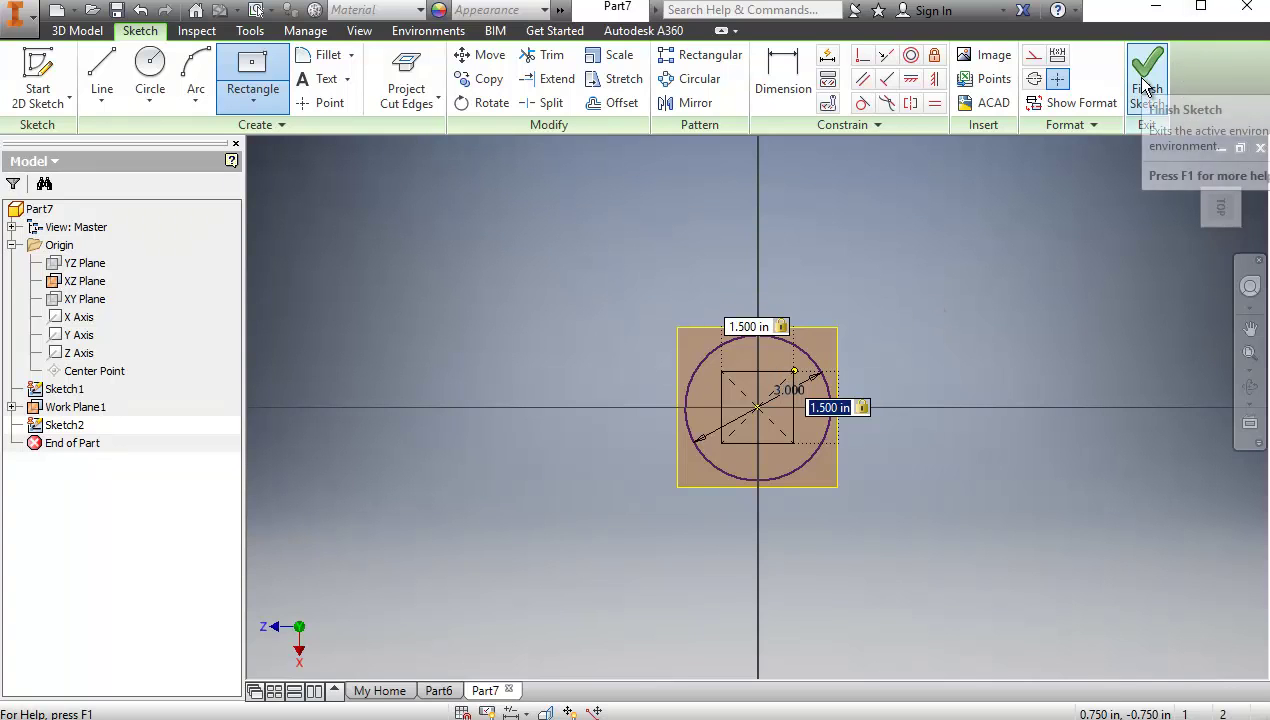
key("Return")
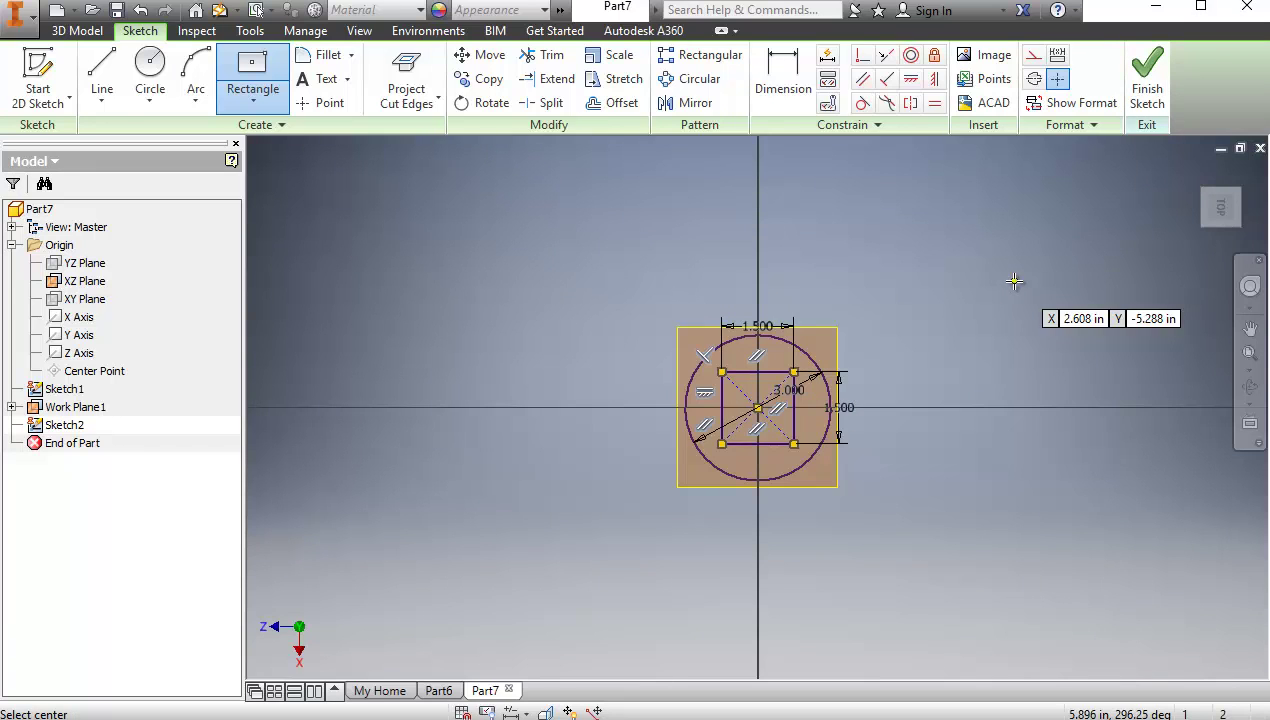
left_click(1148, 78)
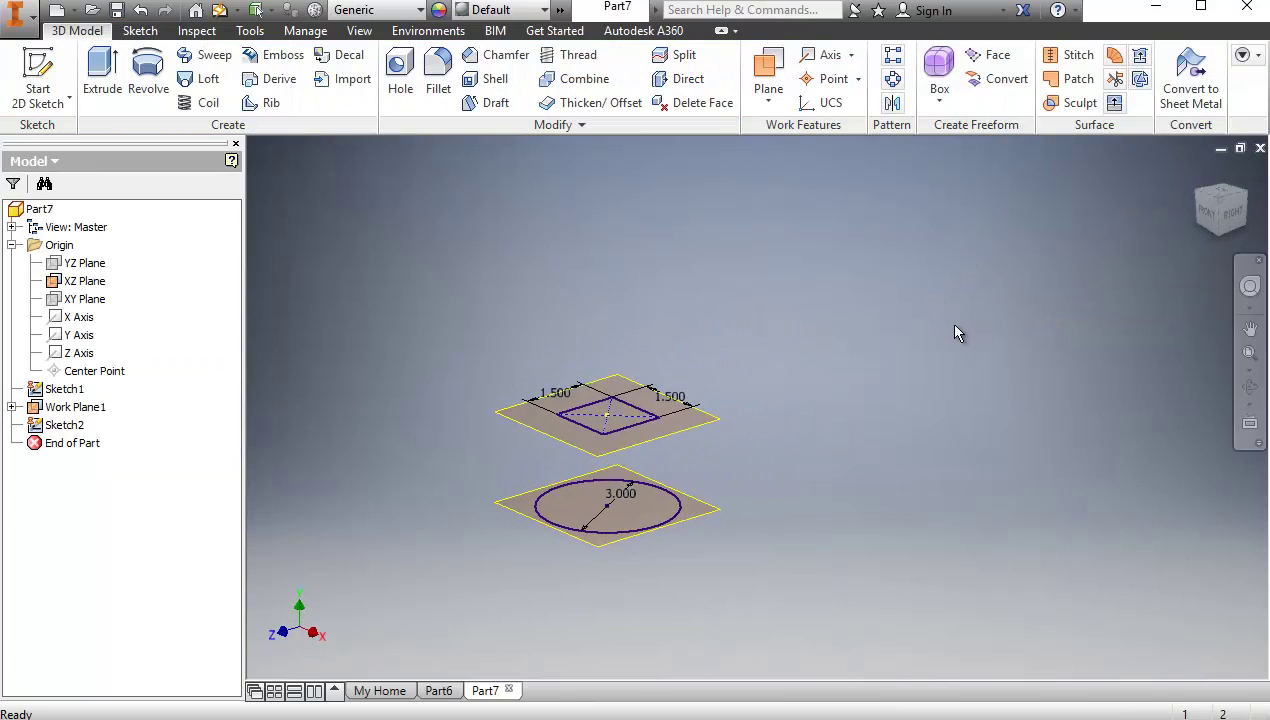
Step: Create a second work plane offset 2.00 in above the plane that holds the square
left_click(776, 68)
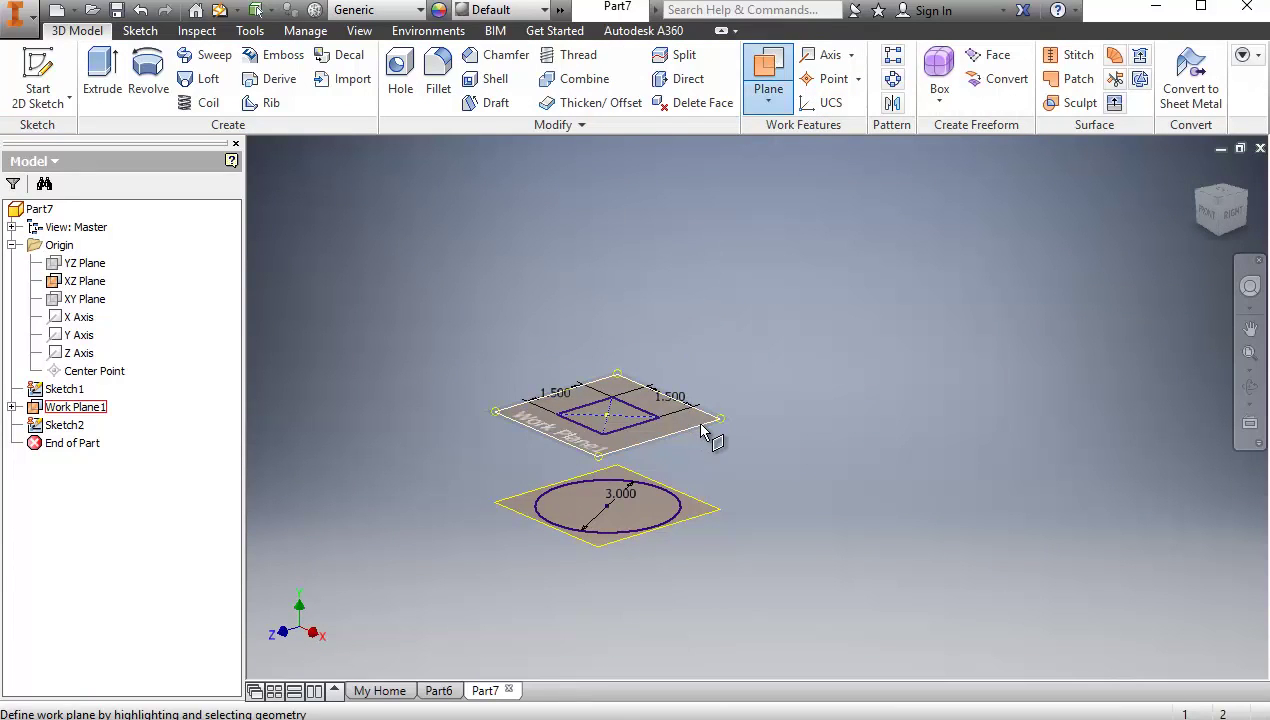
left_click_drag(703, 430, 703, 336)
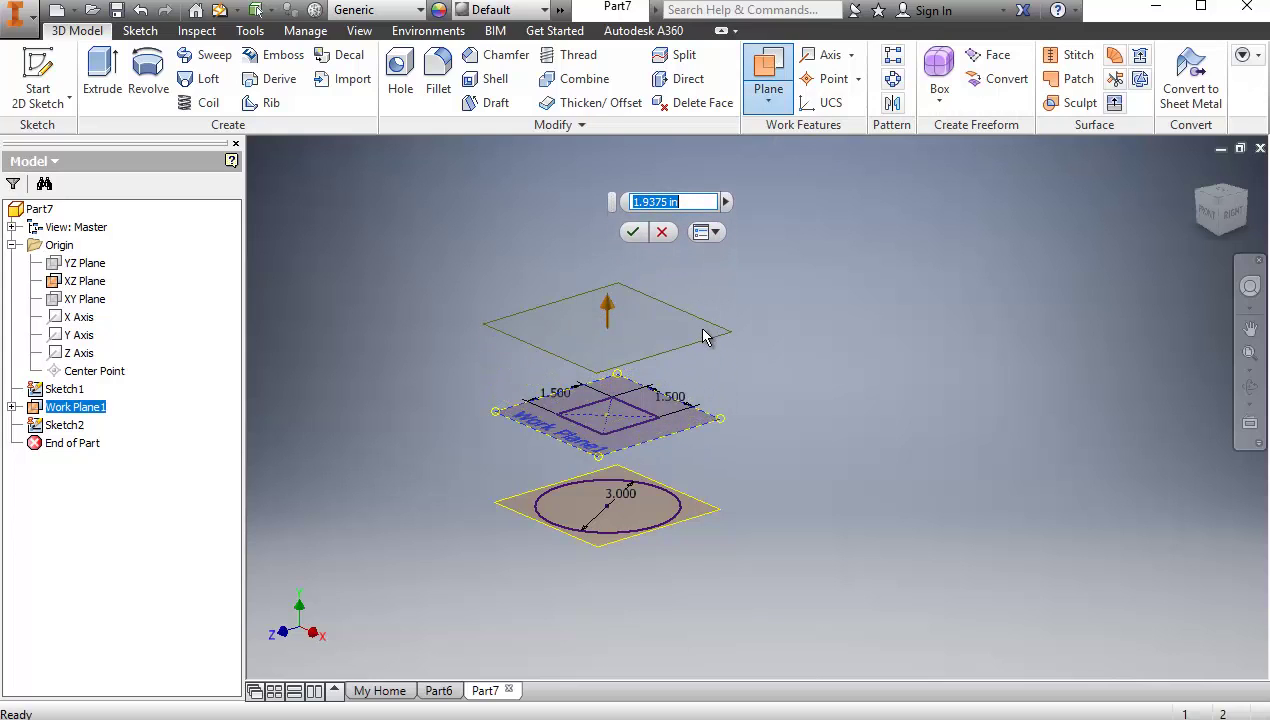
type("2.00")
key("Return")
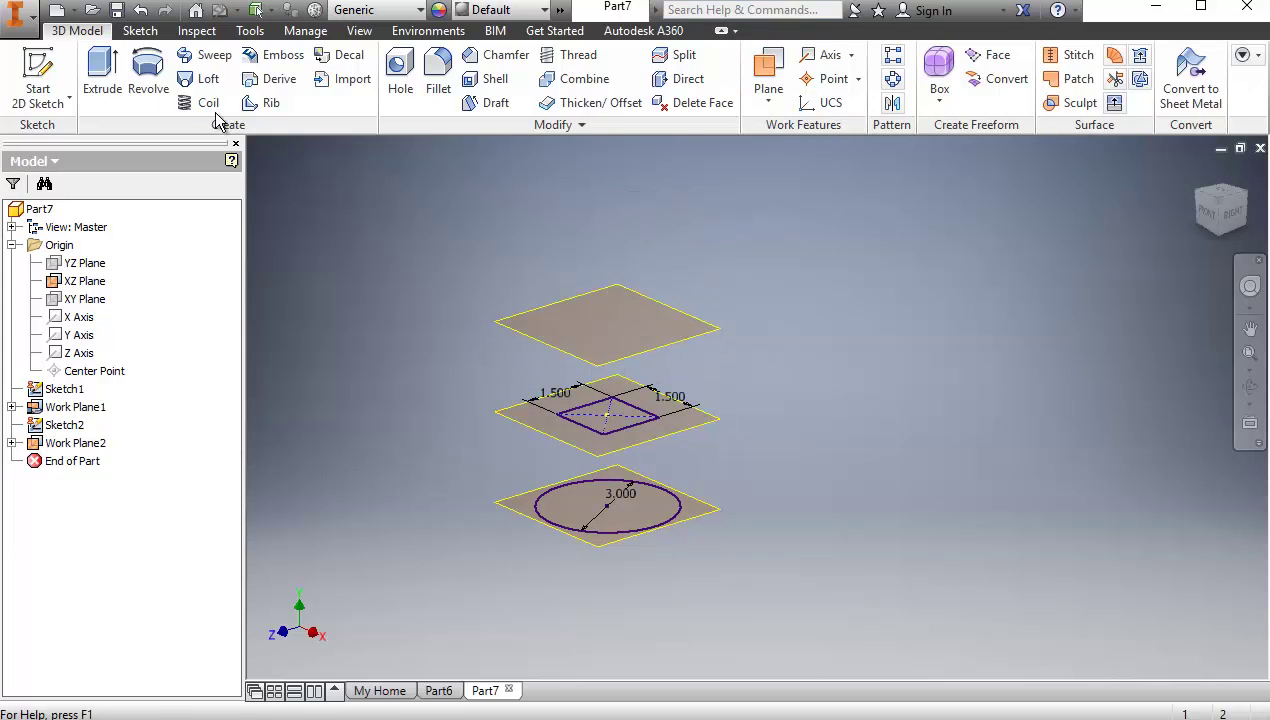
Step: Start a 2D sketch on the uppermost work plane and draw a center-point circle of 2 in diameter at the origin
left_click(38, 82)
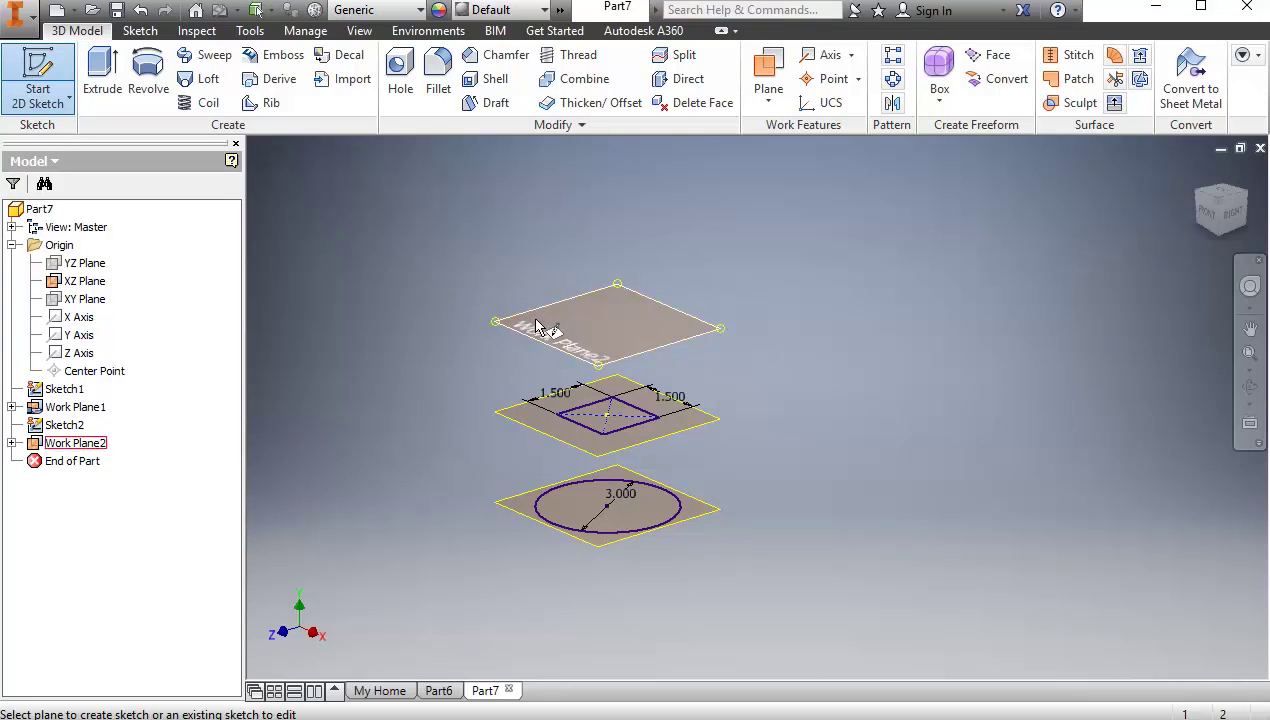
left_click(533, 318)
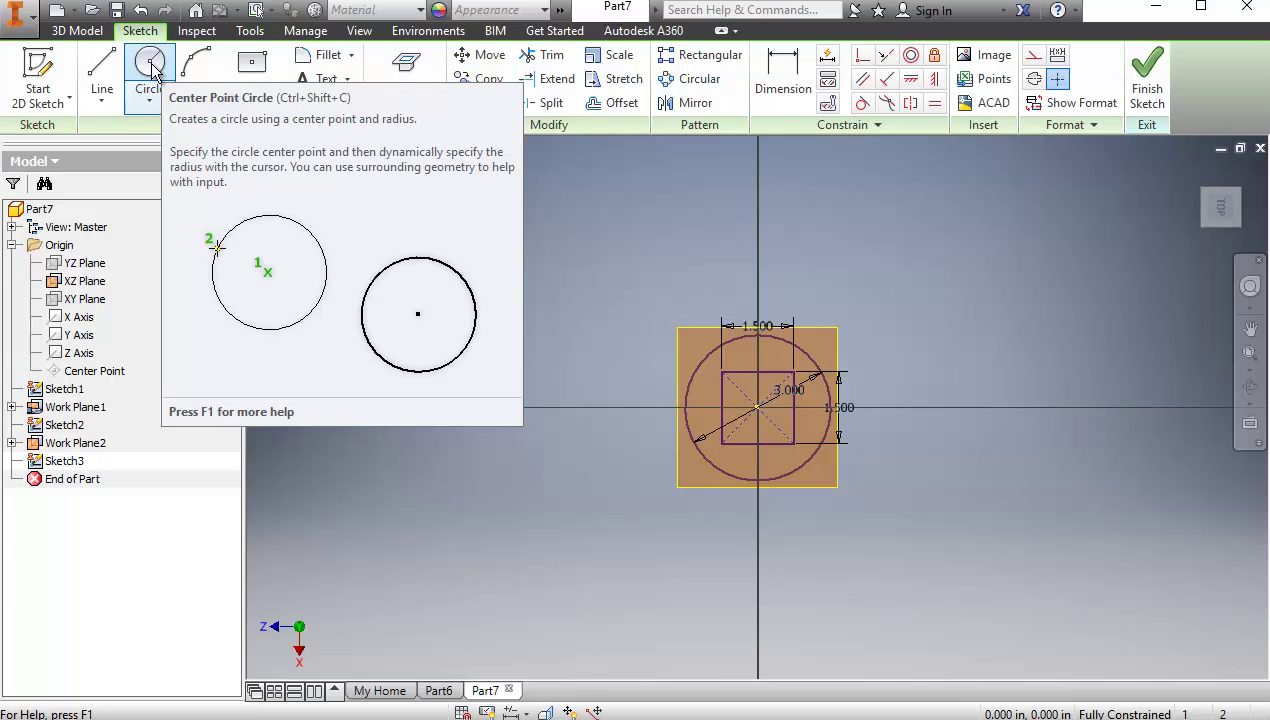
left_click(150, 66)
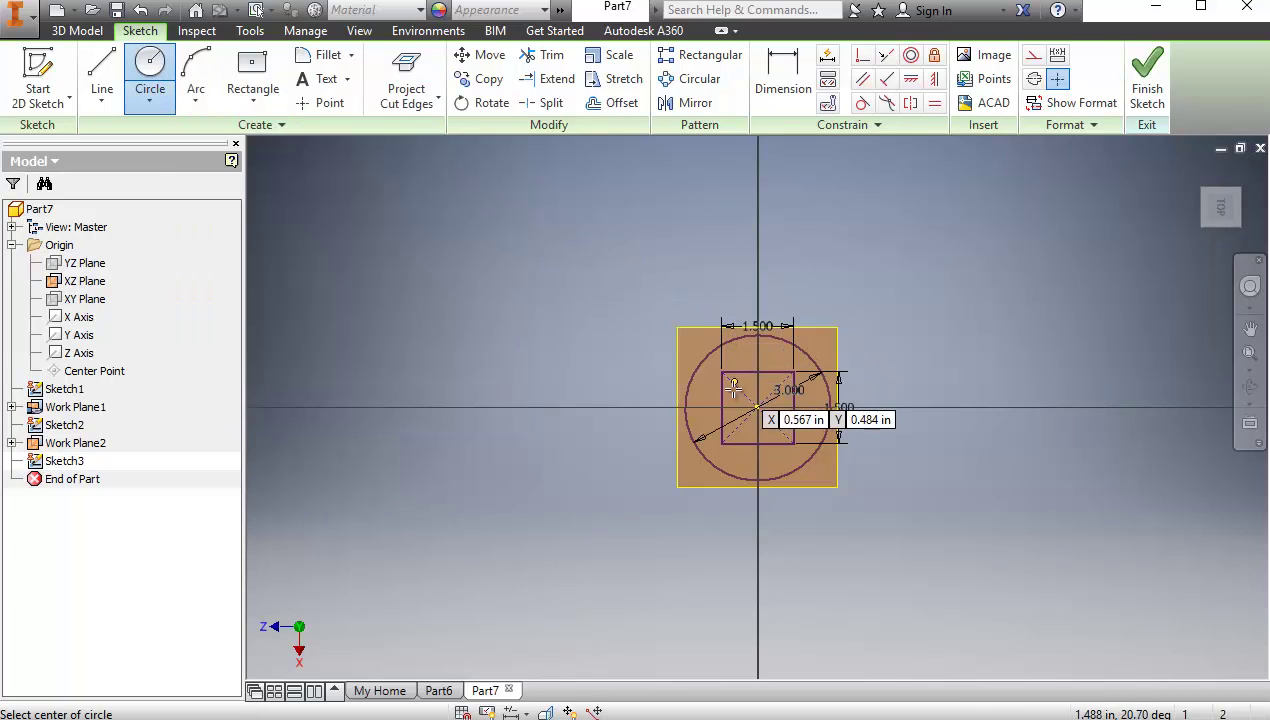
left_click(757, 408)
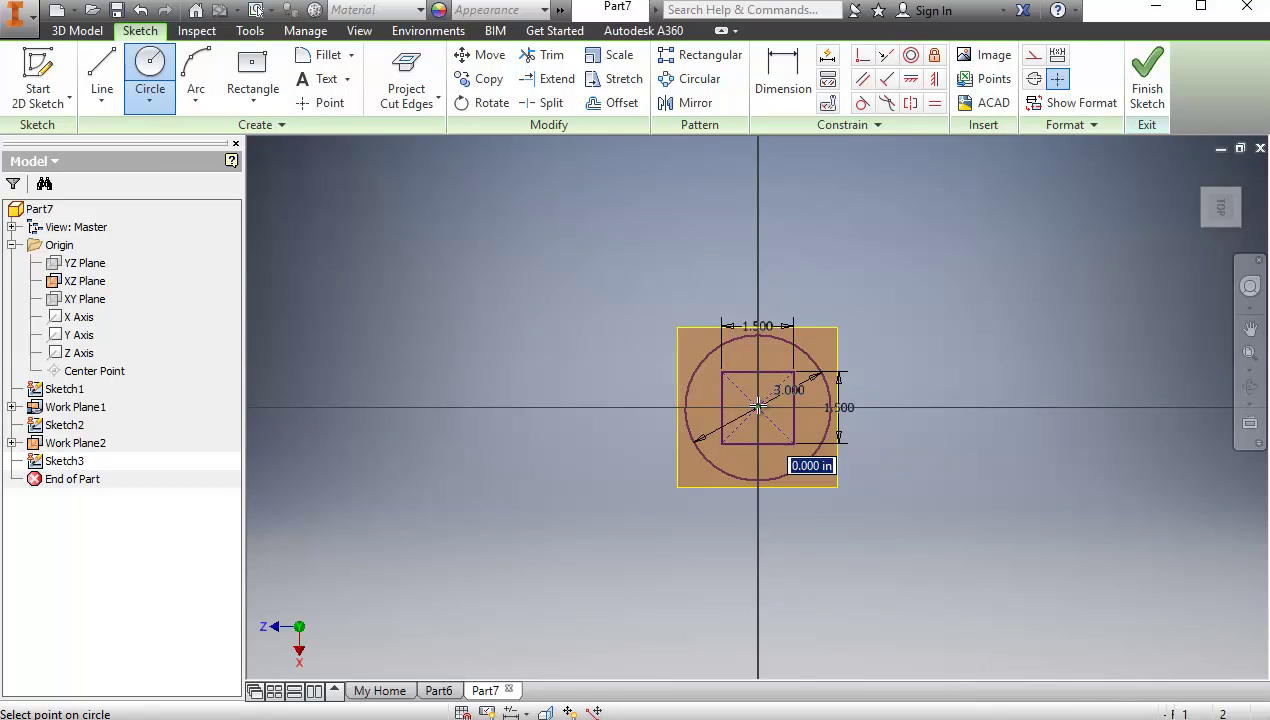
type("2")
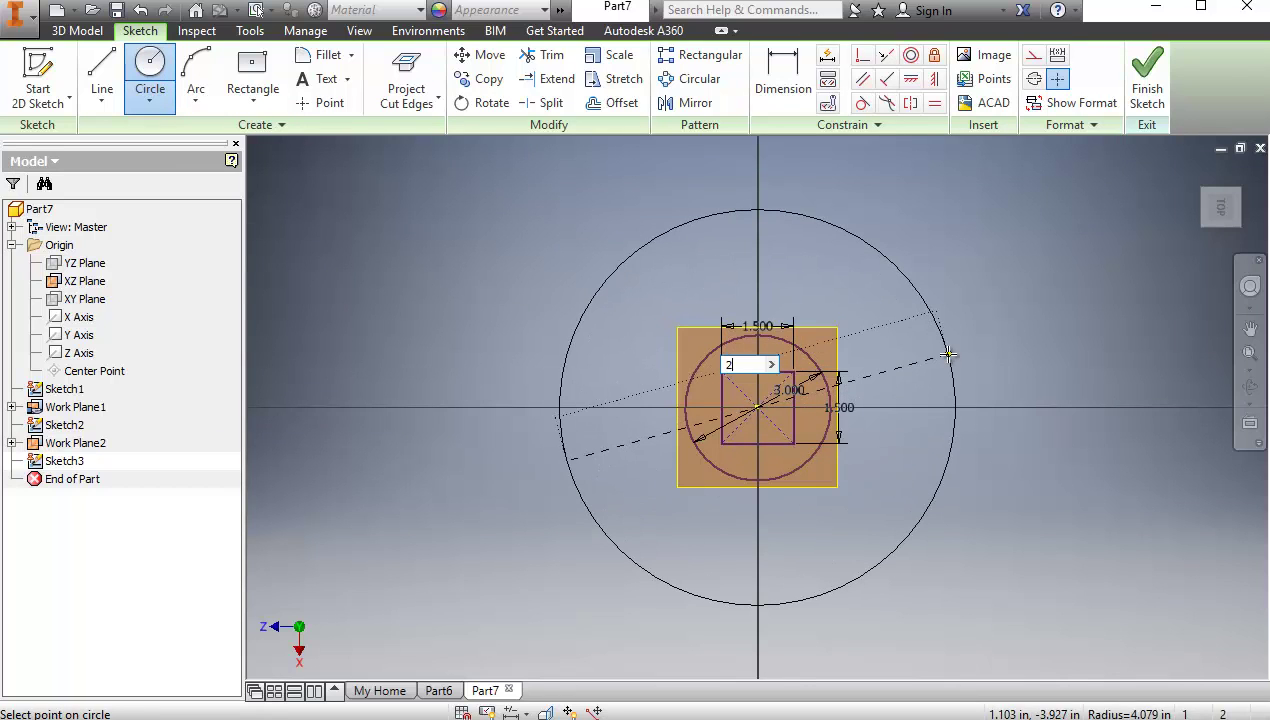
key("Return")
Step: Draw a six-sided circumscribed polygon centered at the origin, with its sides tangent to the 2 in circle
scroll(848, 424, "down", 2)
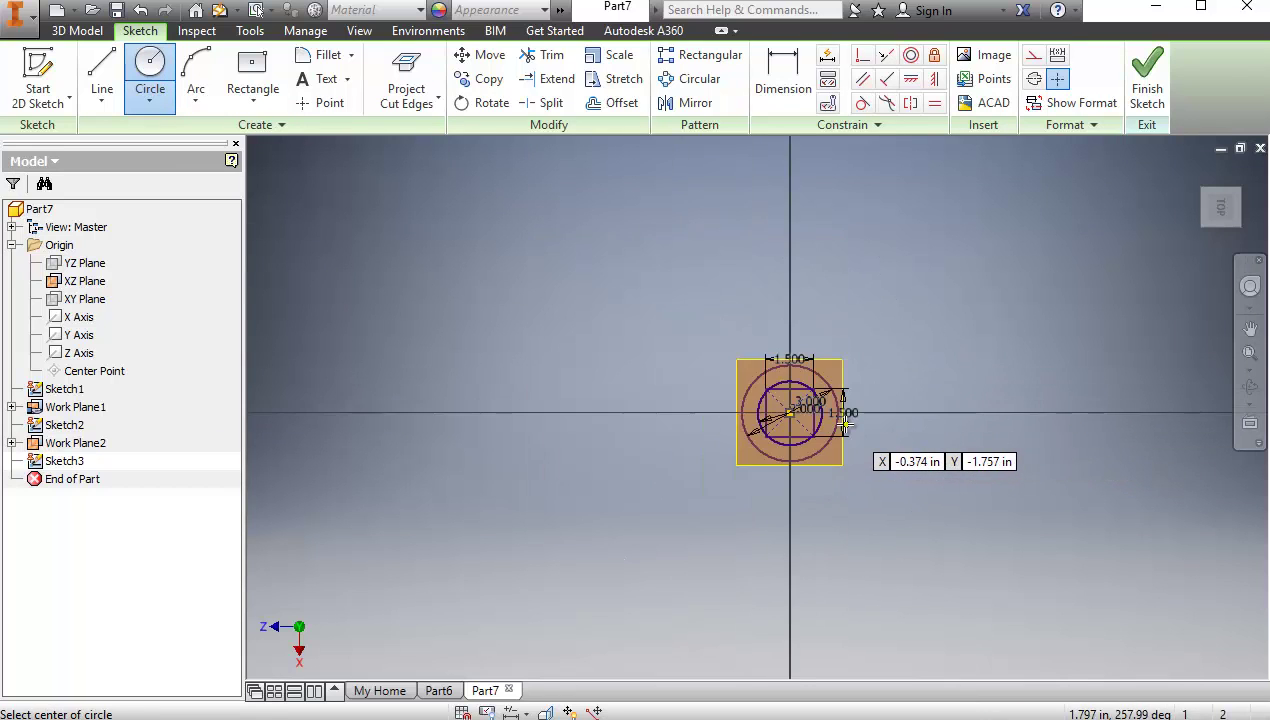
scroll(848, 424, "up", 4)
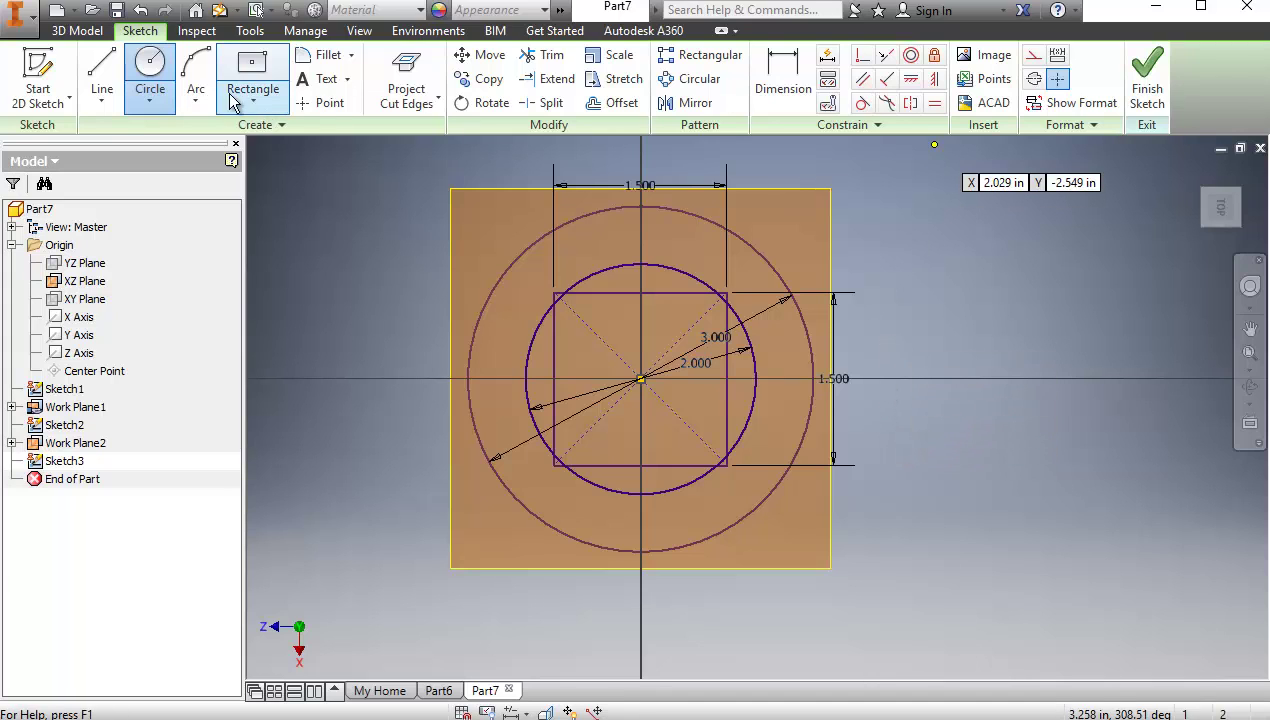
left_click(260, 104)
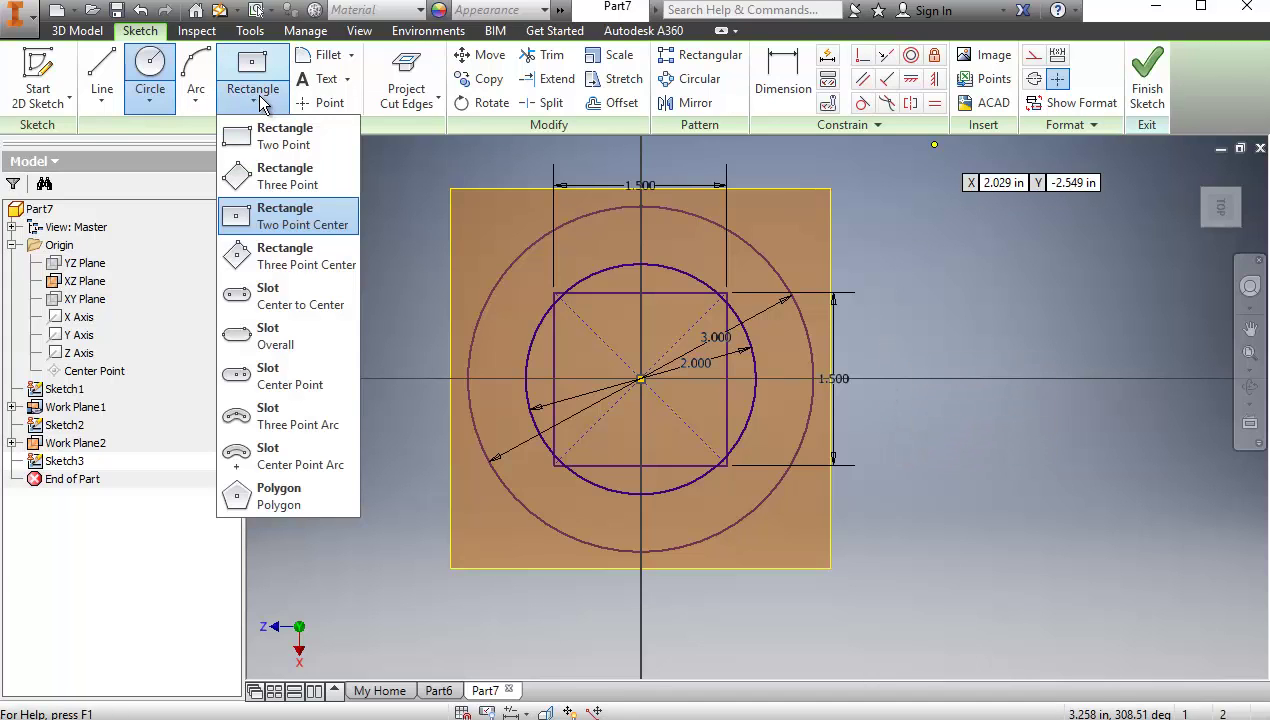
left_click(290, 502)
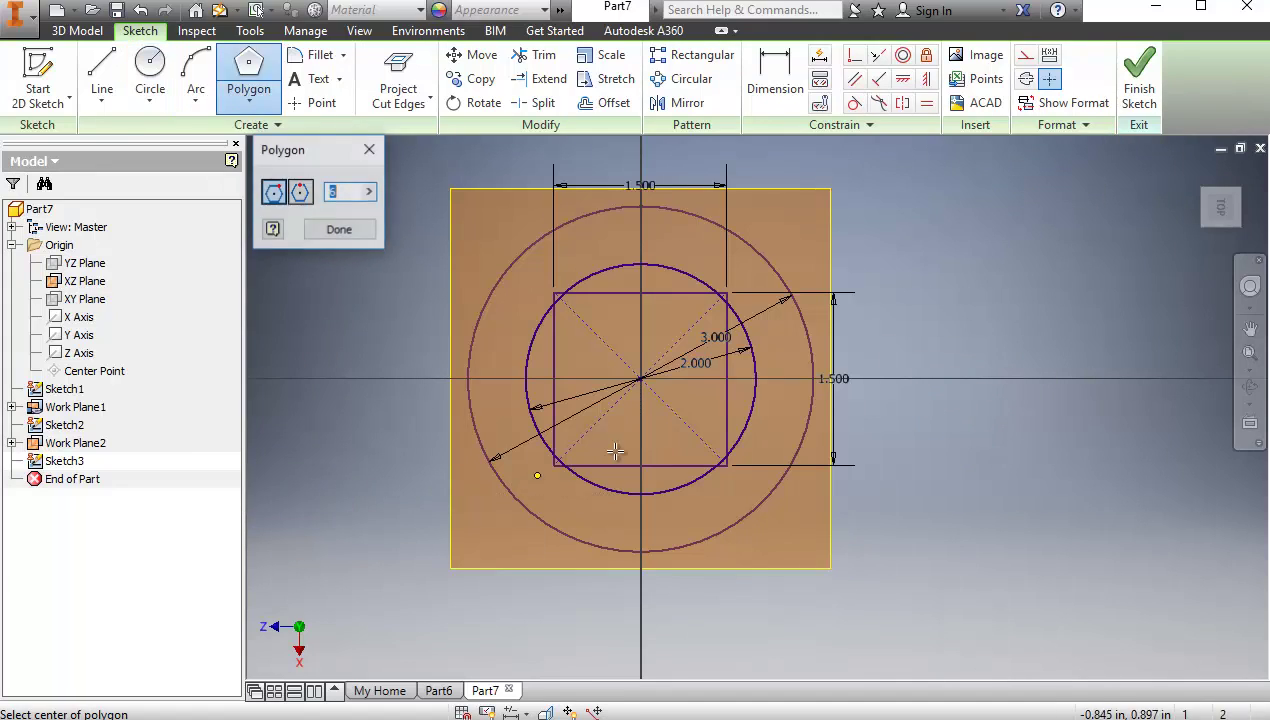
left_click(302, 194)
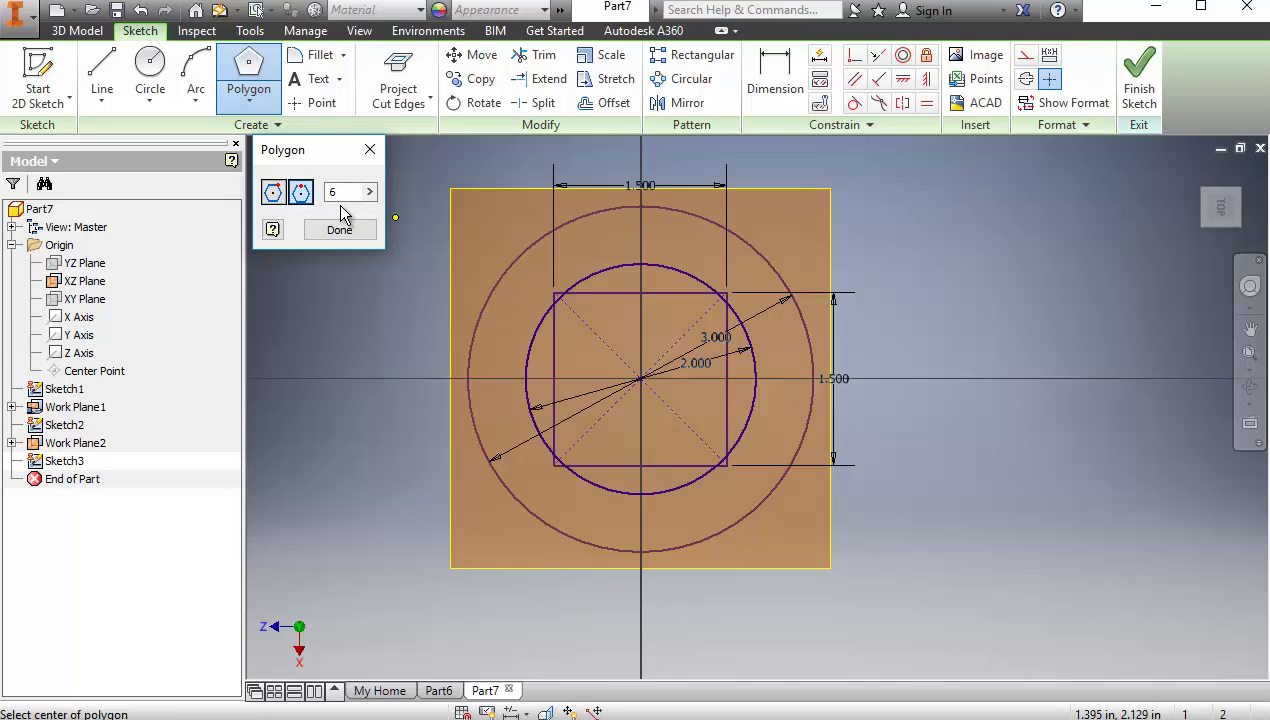
left_click(640, 379)
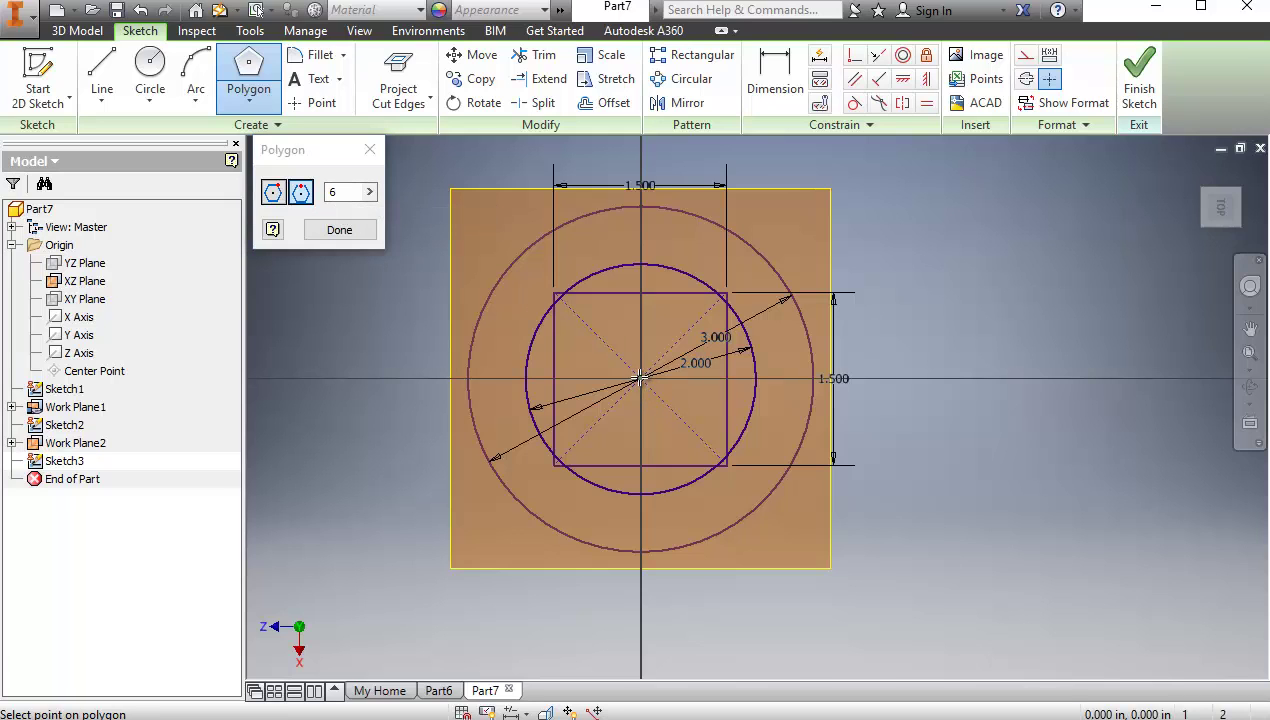
left_click(756, 379)
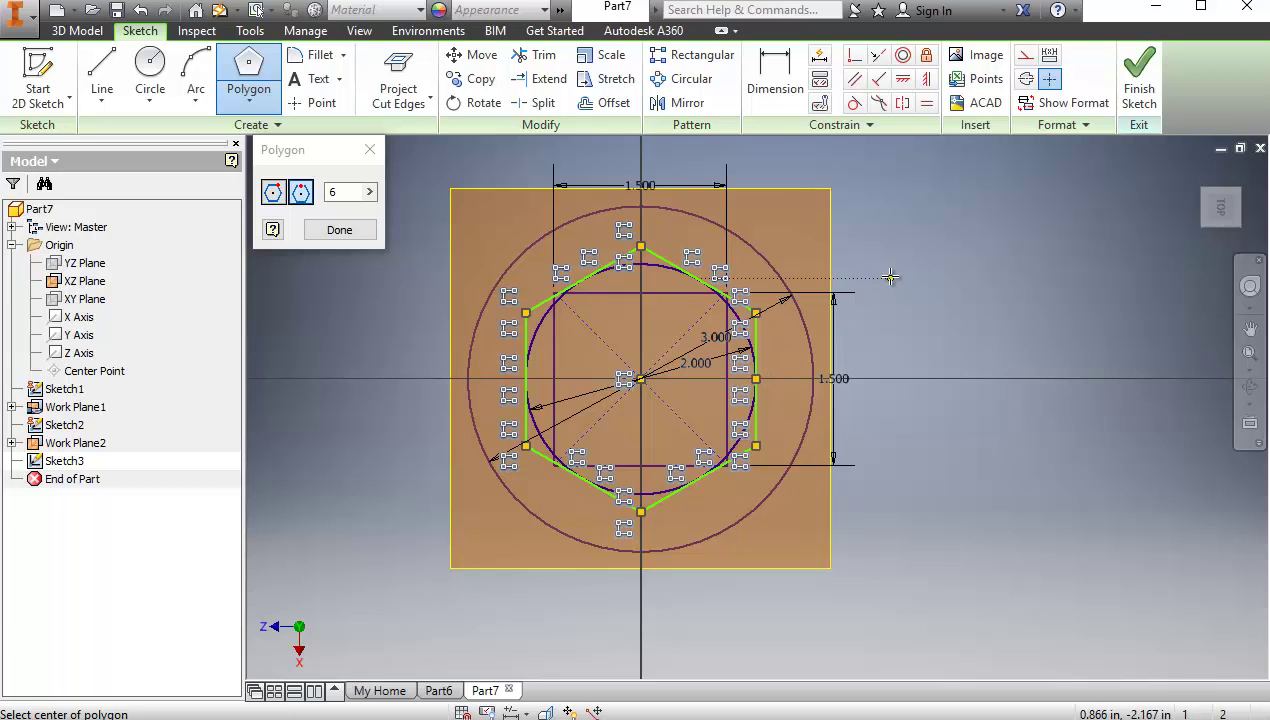
left_click(339, 230)
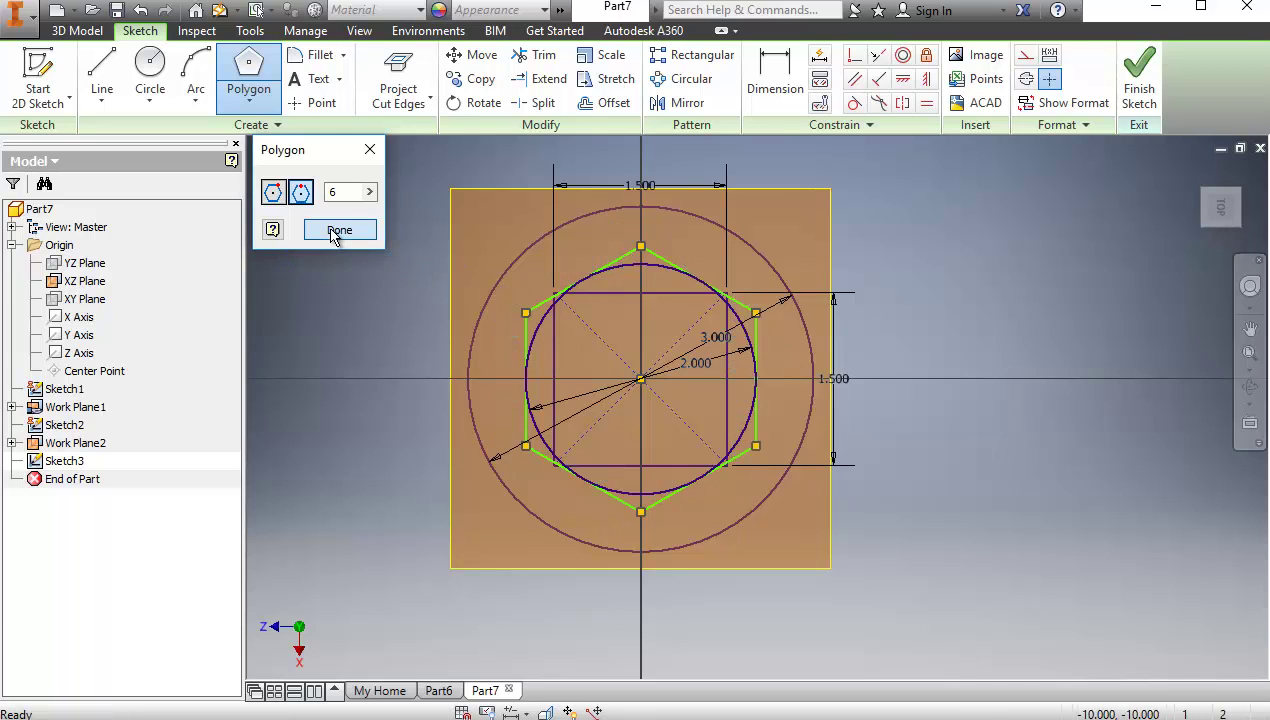
Step: Delete the guide circle inside the hexagon and finish the sketch
left_click(640, 267)
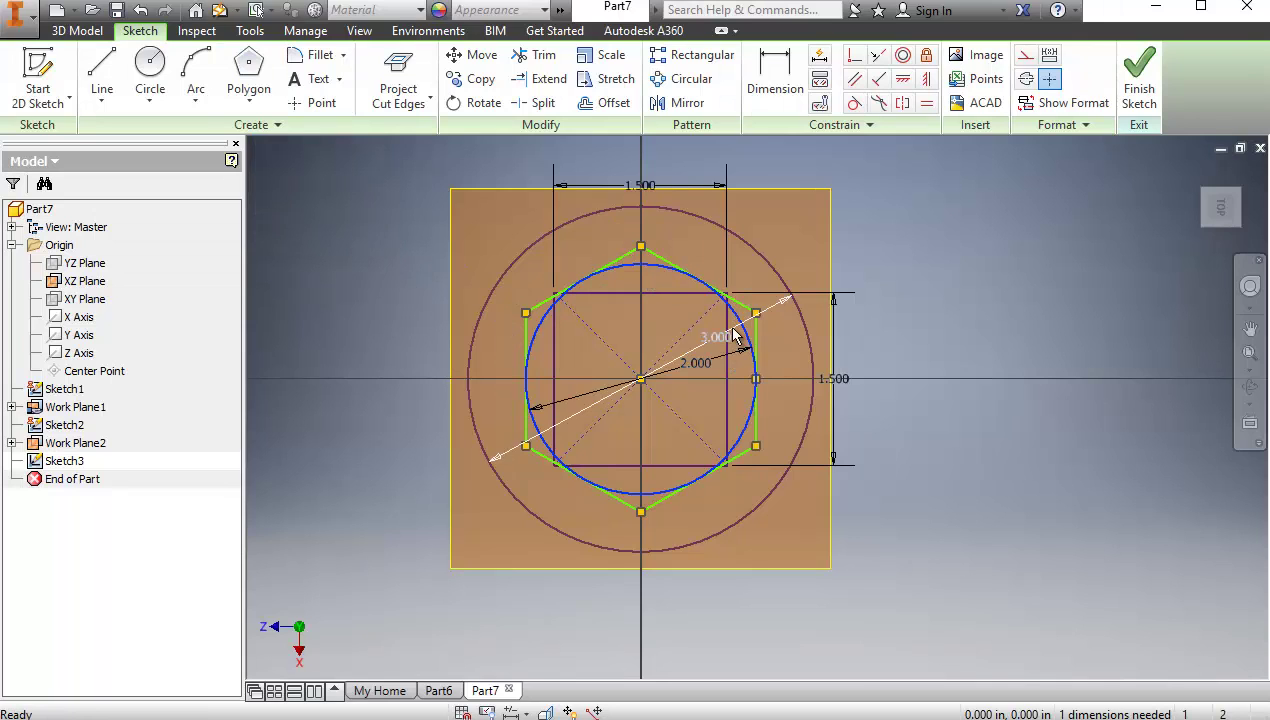
key("Delete")
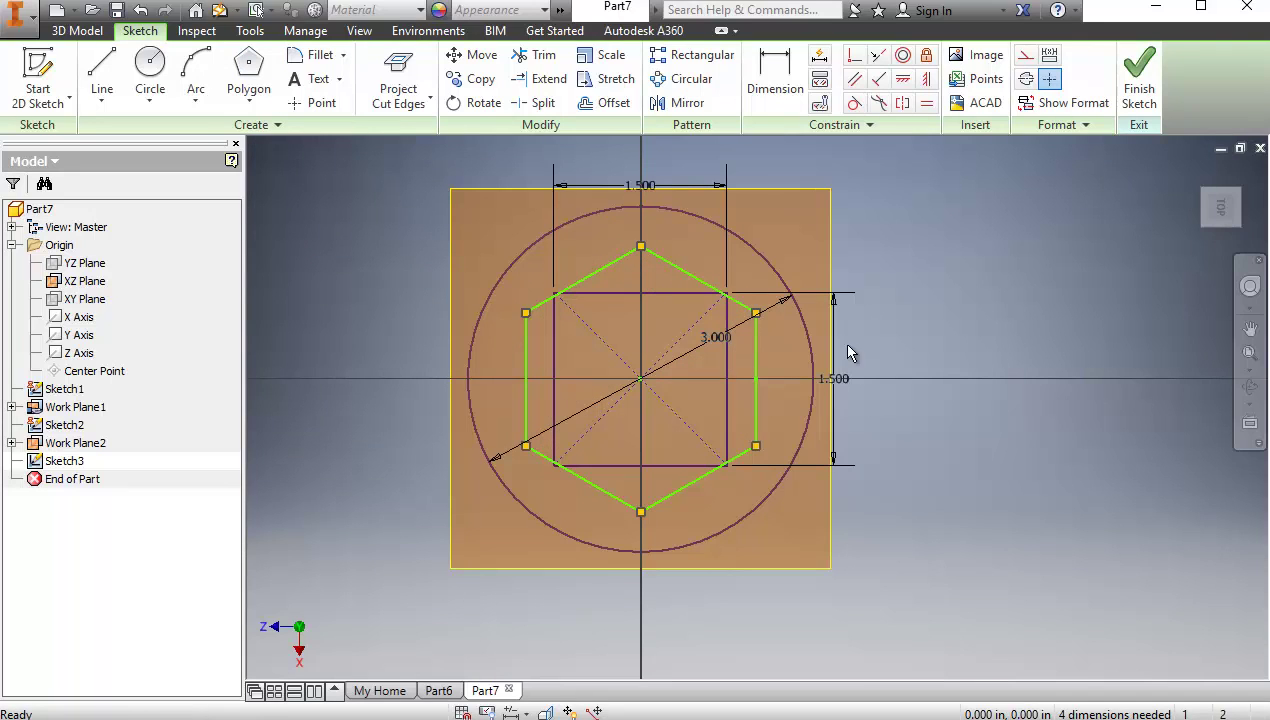
left_click(1146, 82)
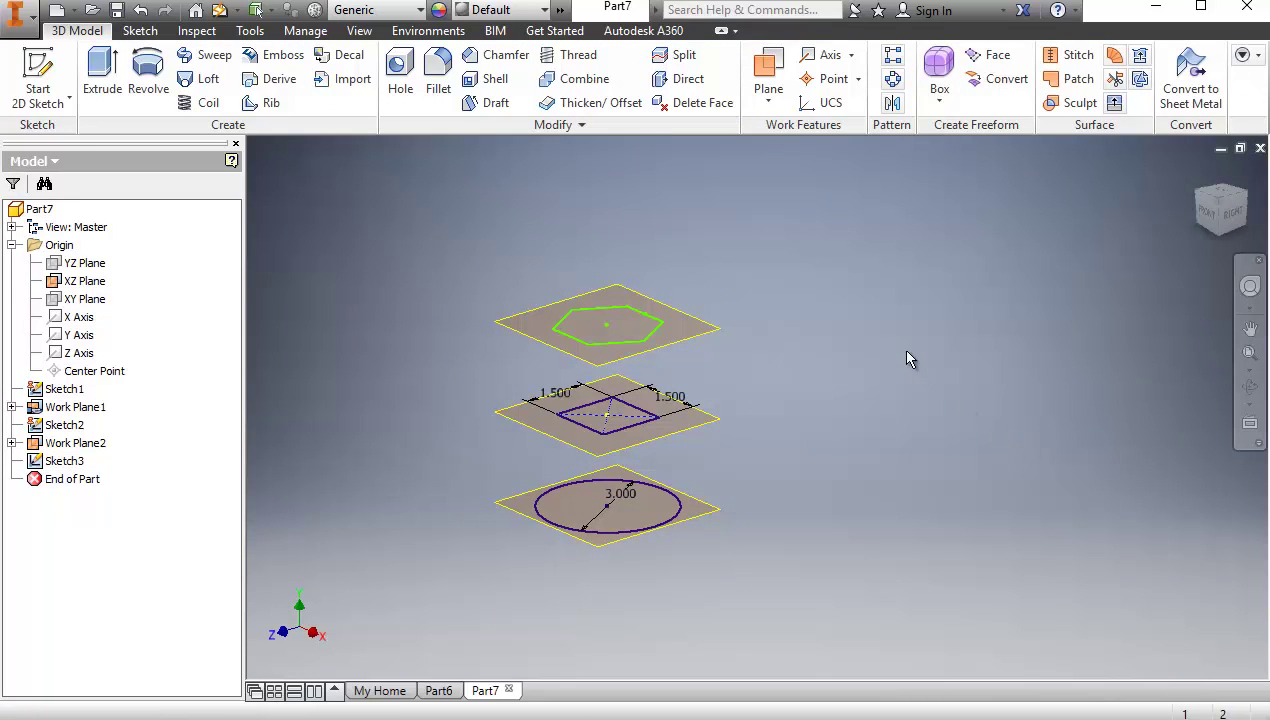
Step: Loft a solid through the circle, square and hexagon sketches in order from bottom to top, using the Rails option without any rails
left_click(197, 78)
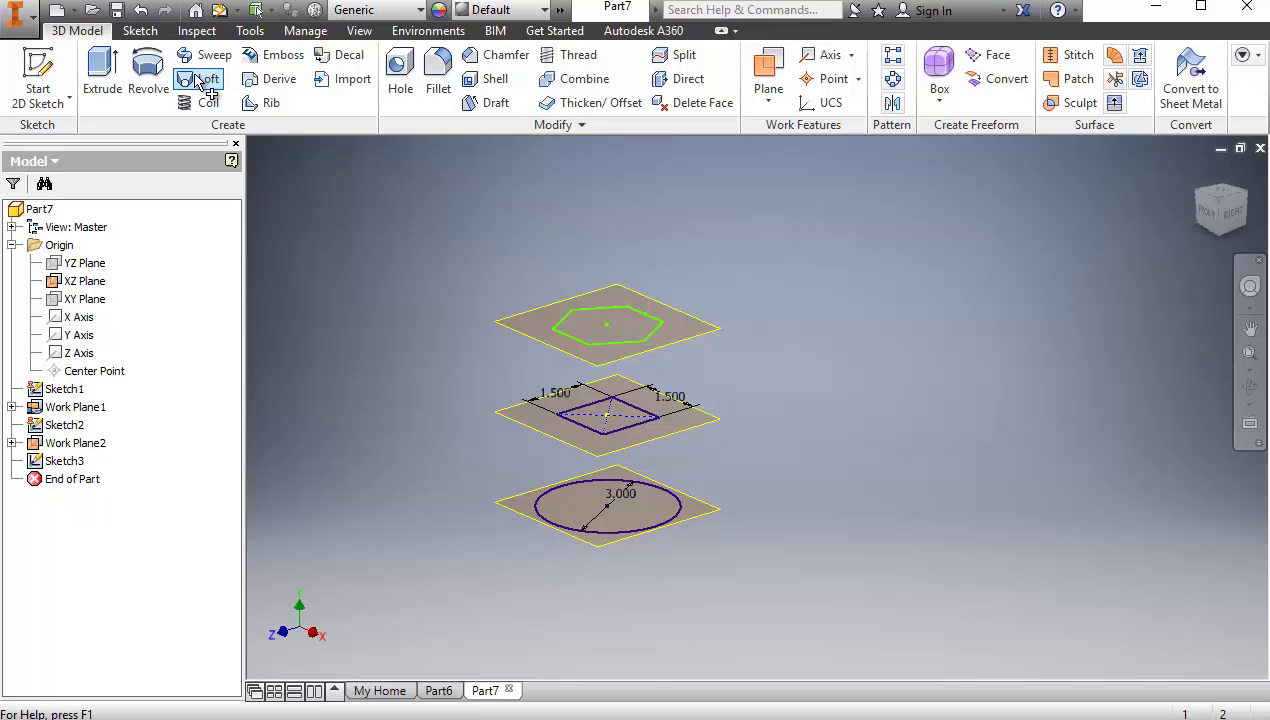
middle_click_drag(468, 547, 700, 552)
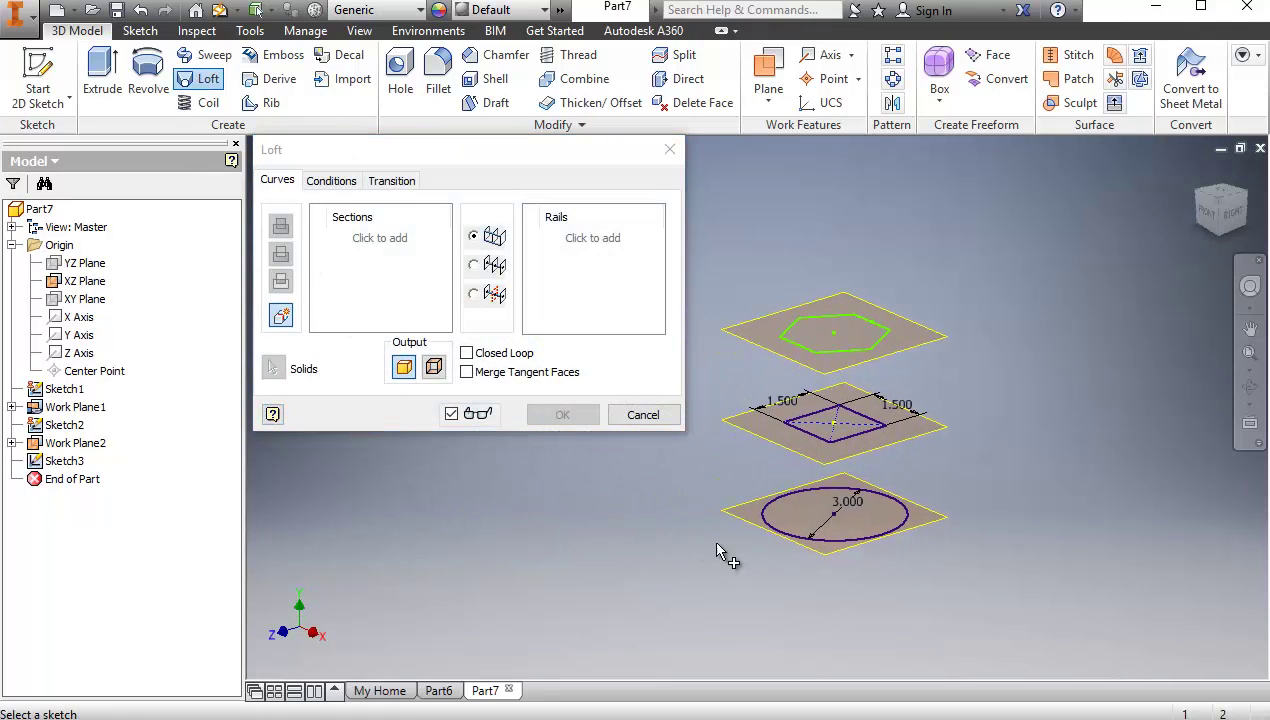
left_click(797, 538)
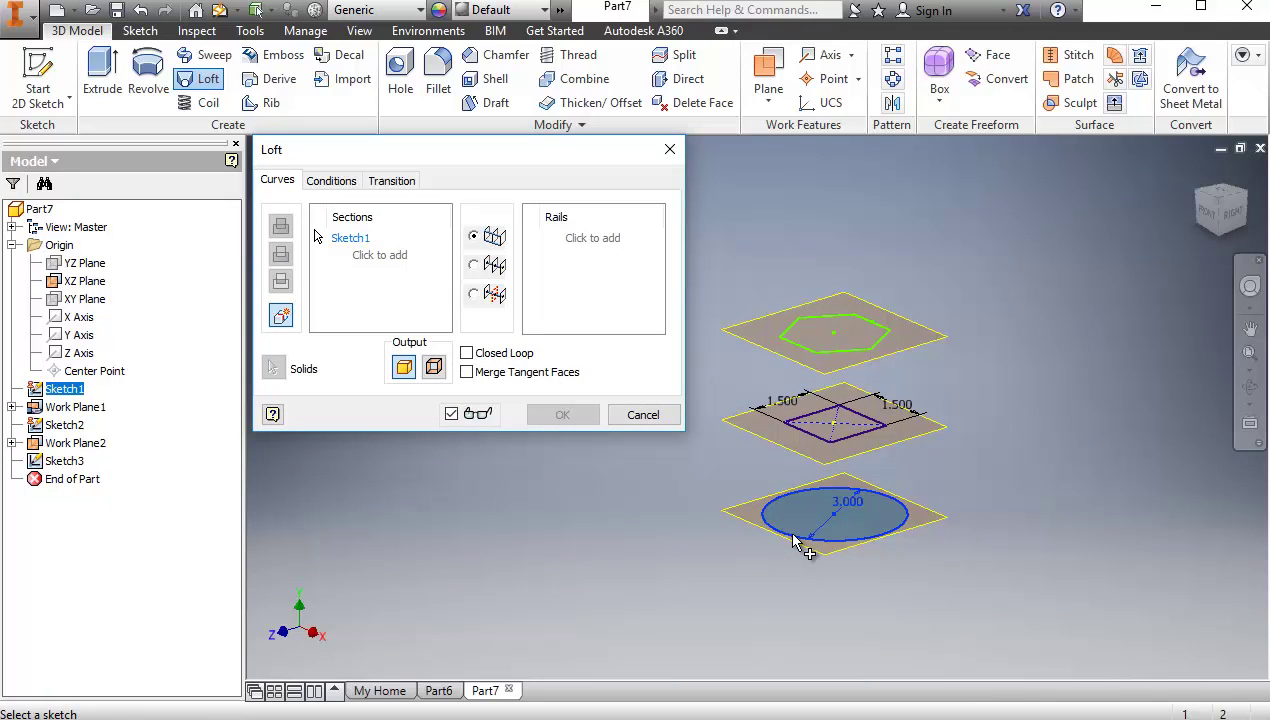
left_click(822, 433)
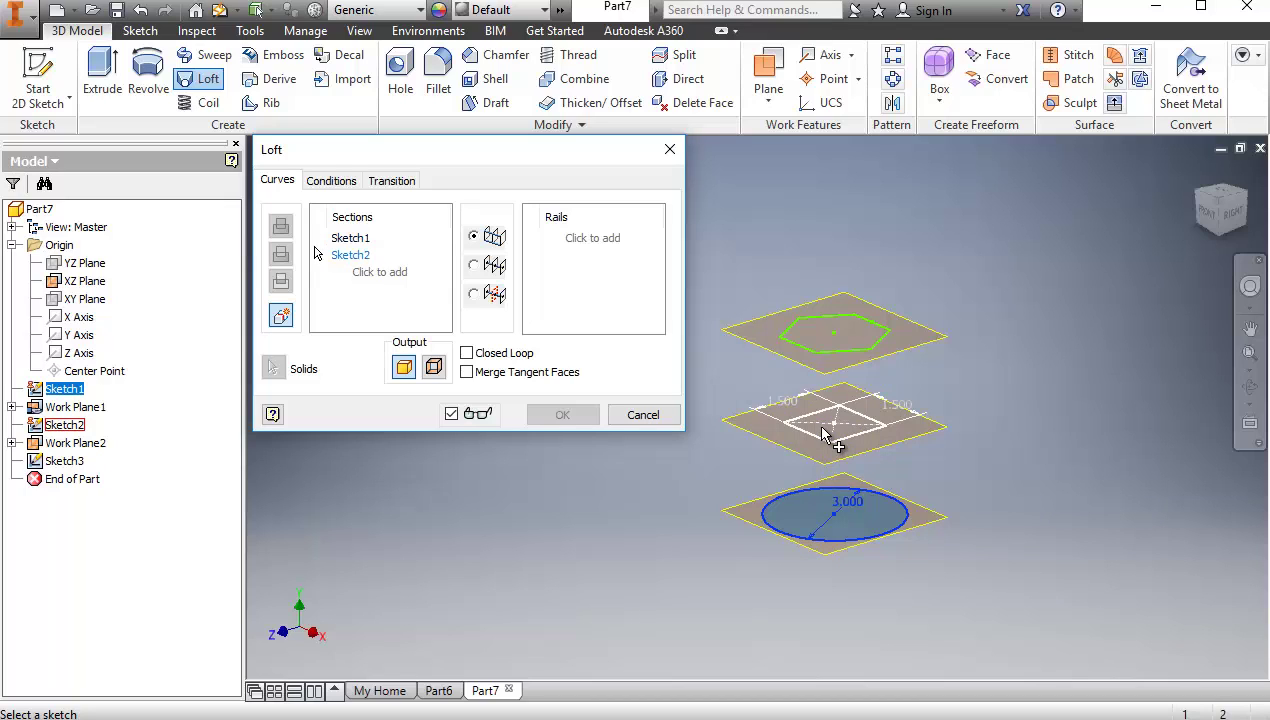
left_click(830, 352)
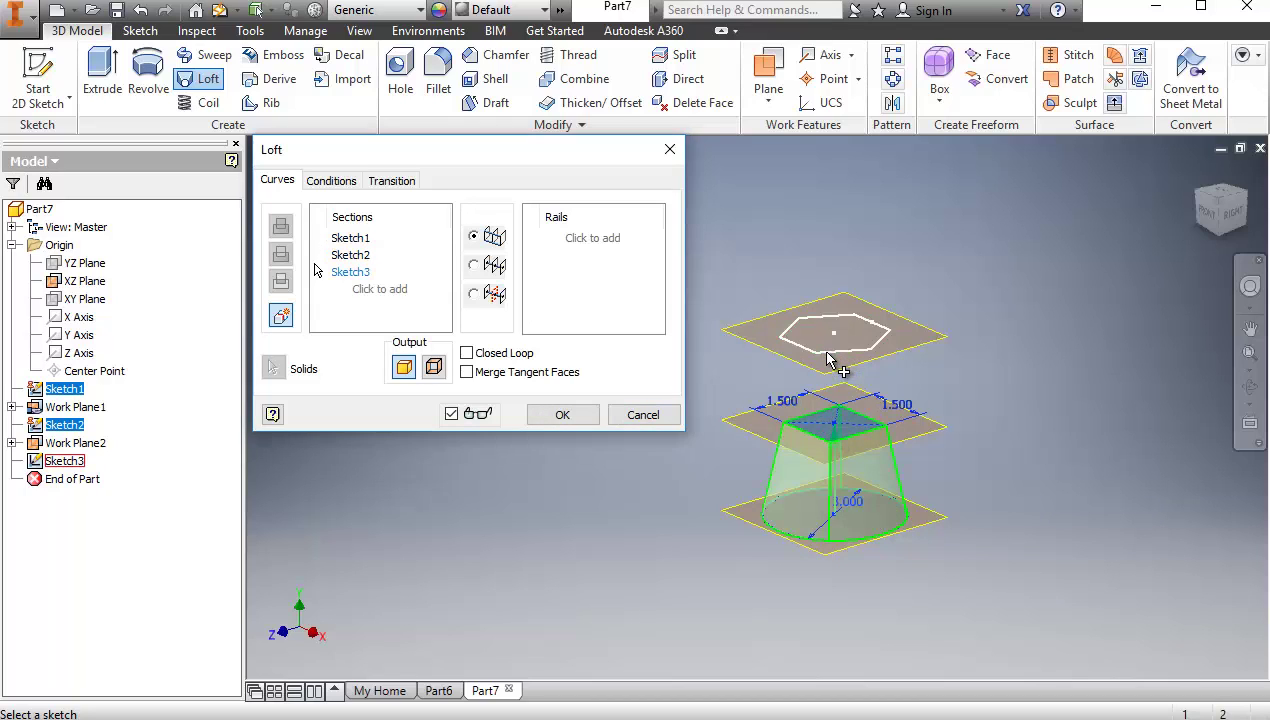
left_click(478, 245)
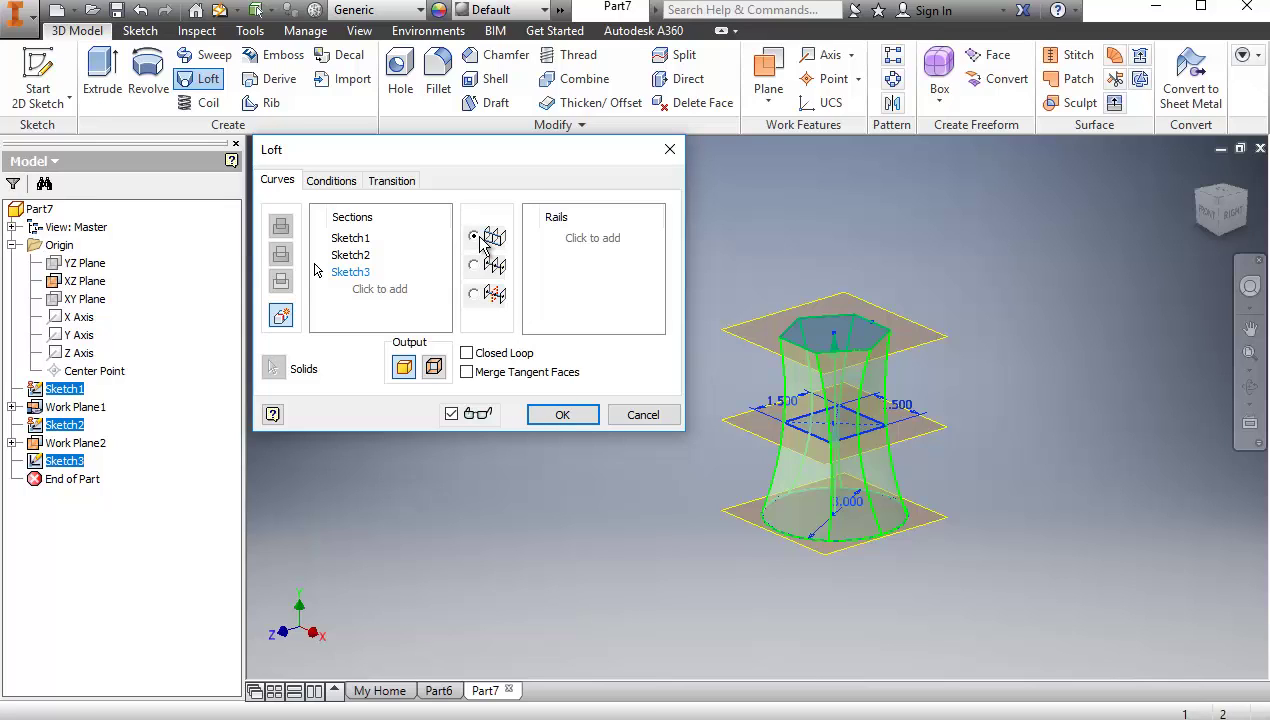
left_click(561, 415)
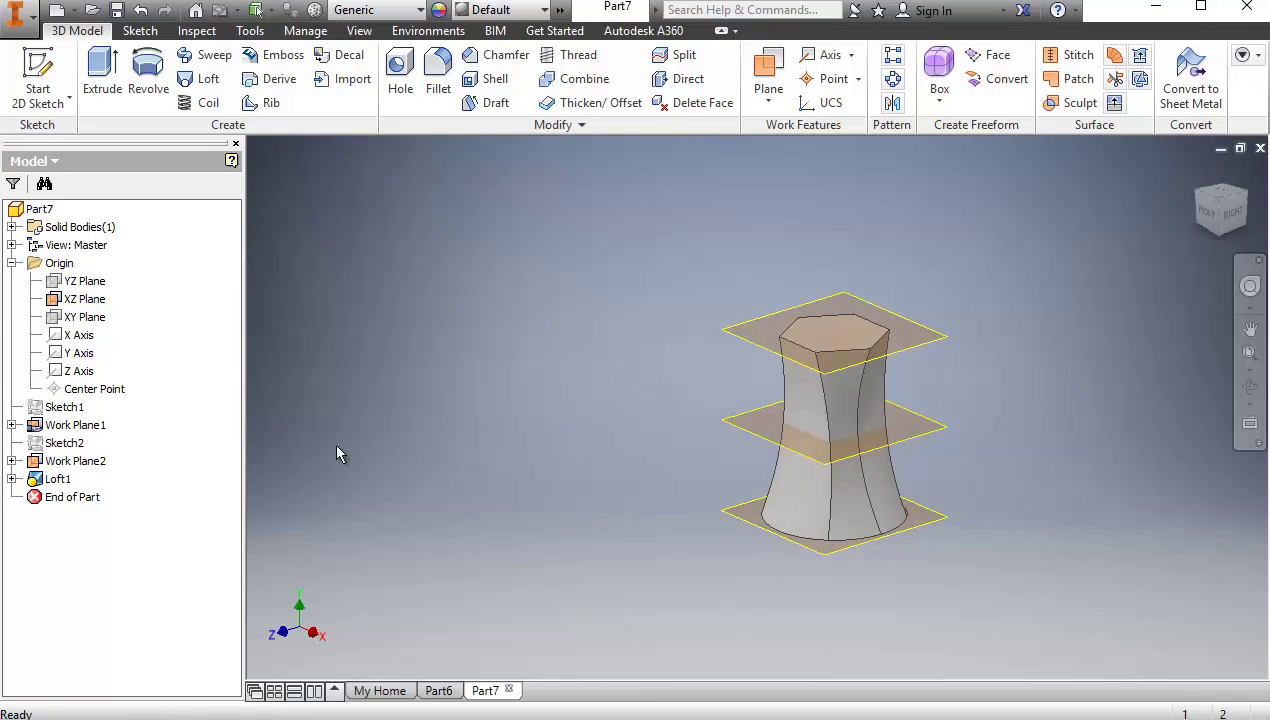
Step: Turn off the visibility of both offset work planes and the XZ plane
right_click(99, 468)
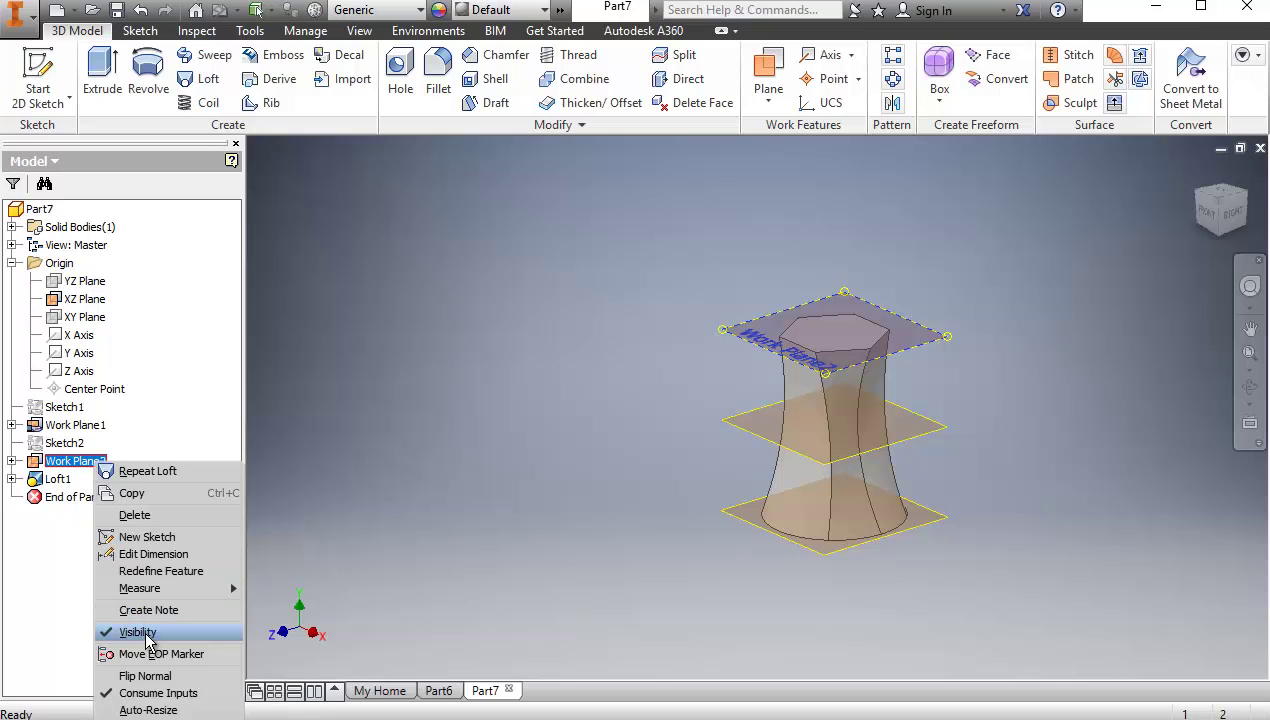
left_click(147, 637)
right_click(83, 425)
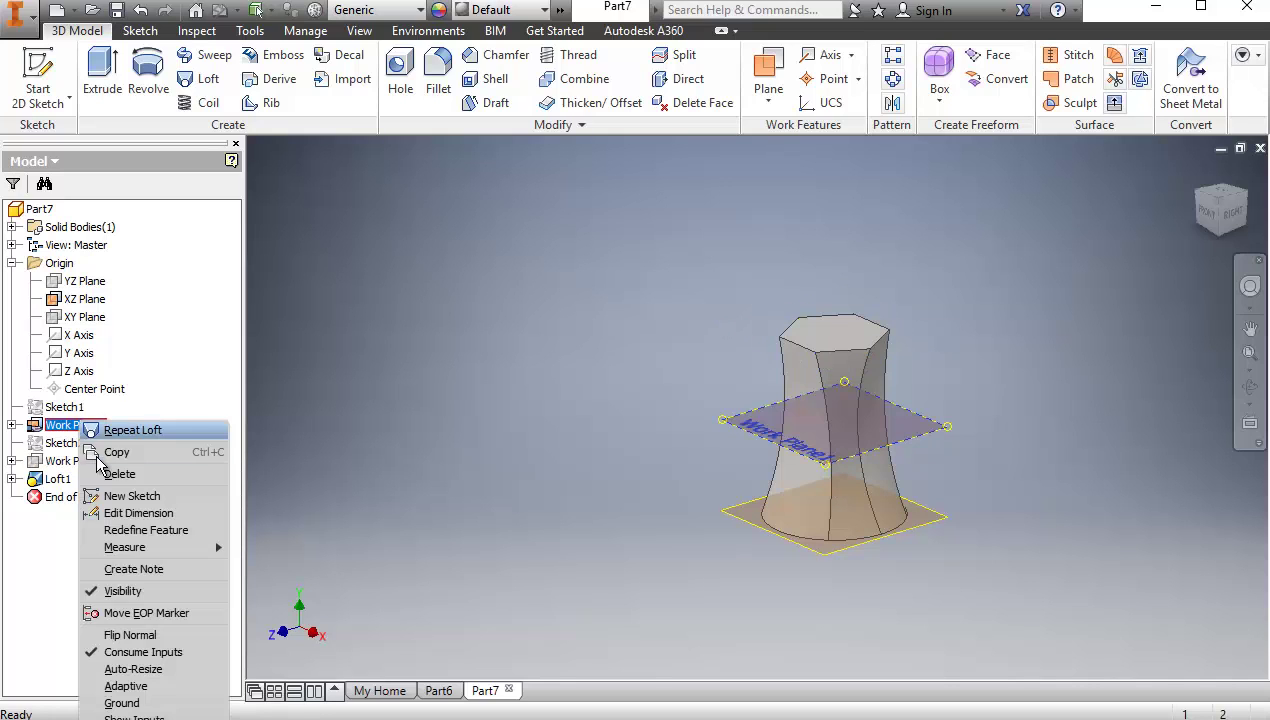
left_click(133, 598)
right_click(83, 300)
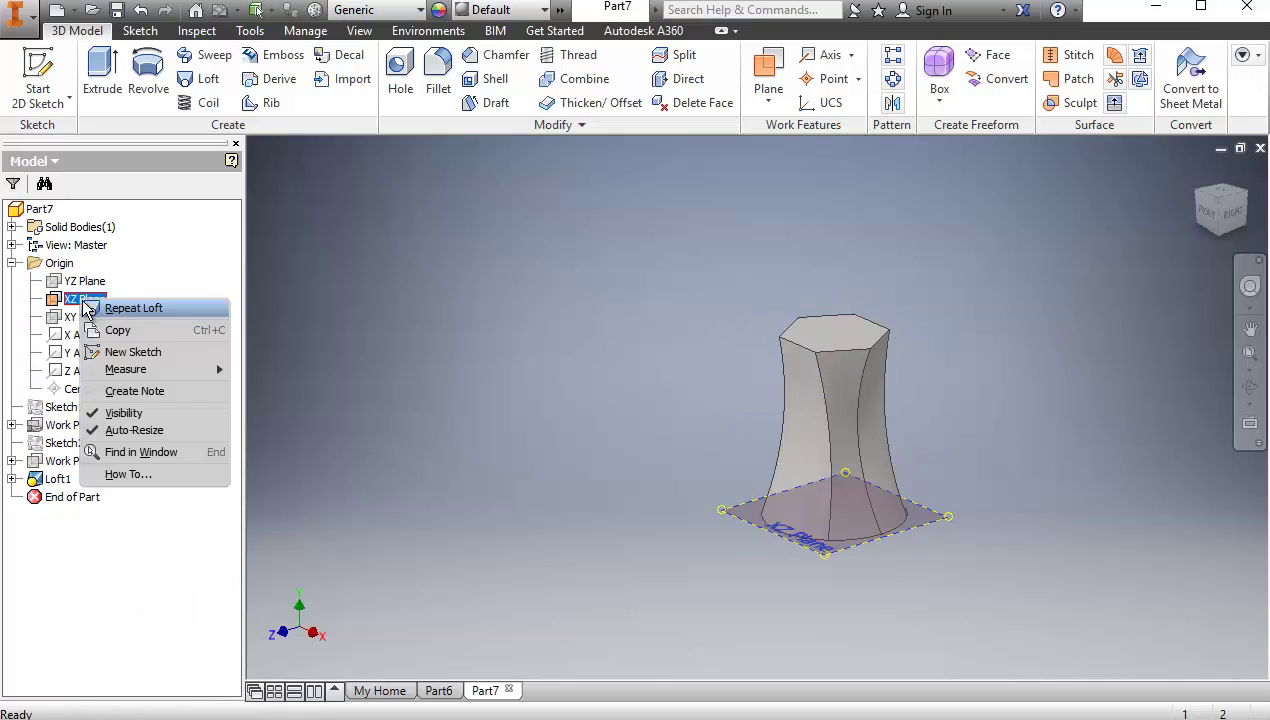
left_click(124, 414)
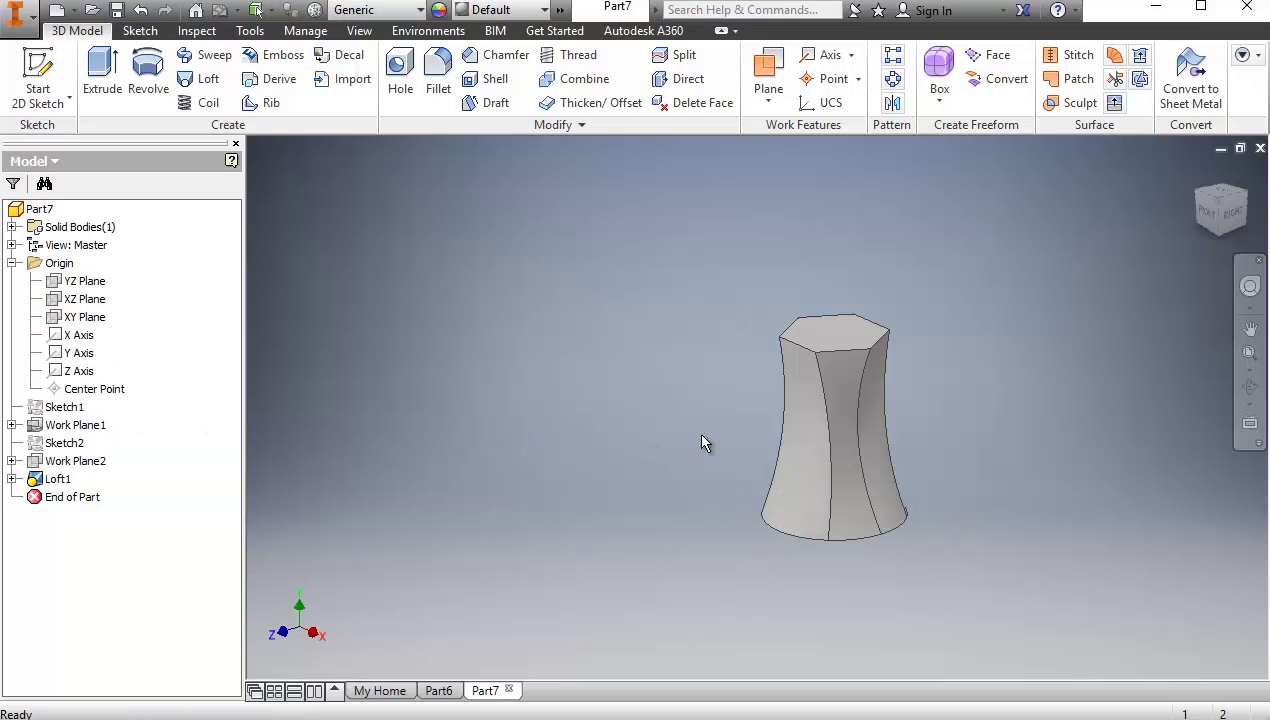